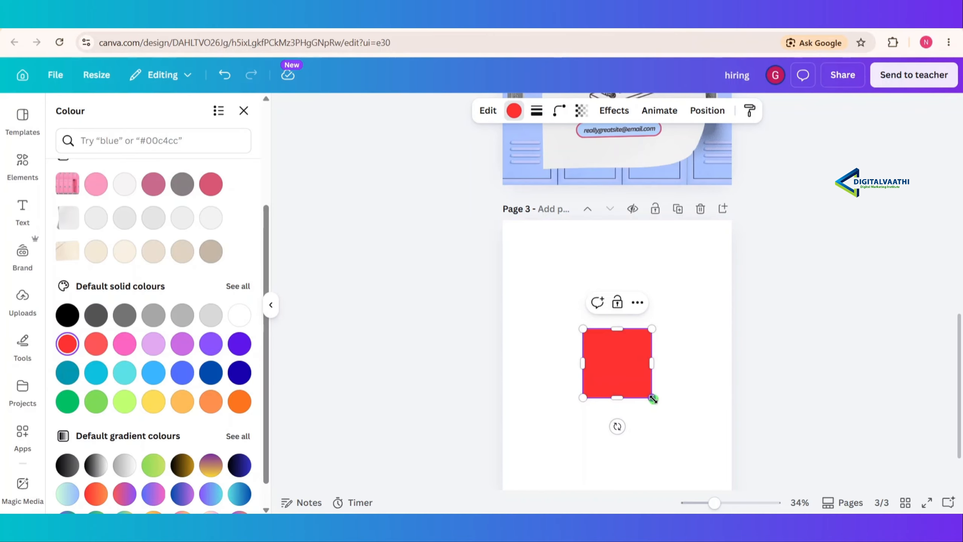
- Enlarge the red square into a tall rectangle covering most of page 3 and position it slightly above the page's middle
{"action": "left_click_drag", "start_coordinate": [653, 398], "coordinate": [728, 510]}
{"action": "left_click_drag", "start_coordinate": [656, 395], "coordinate": [619, 335]}
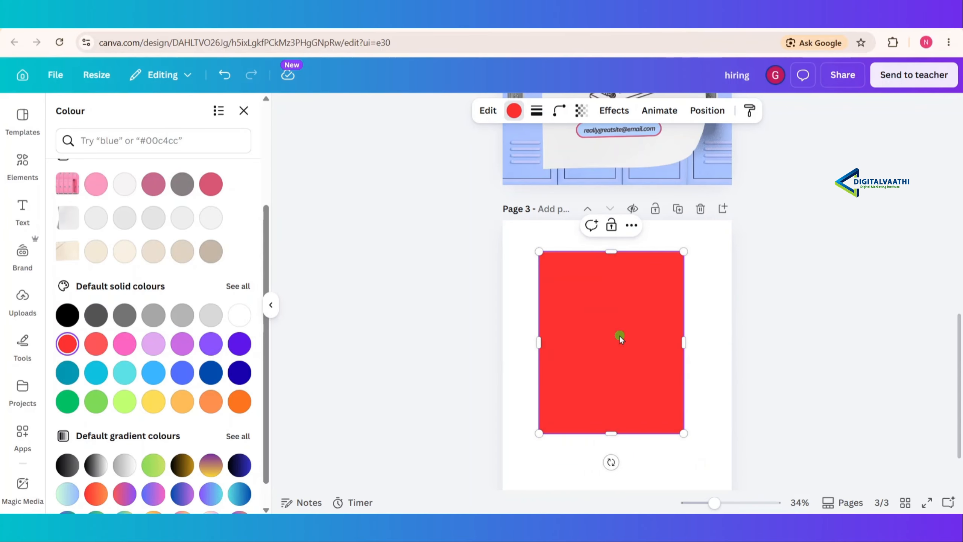
{"action": "left_click", "coordinate": [437, 353]}
{"action": "left_click", "coordinate": [454, 320]}
{"action": "scroll", "coordinate": [454, 319], "scroll_direction": "up", "scroll_amount": 6}
{"action": "scroll", "coordinate": [454, 320], "scroll_direction": "down", "scroll_amount": 4}
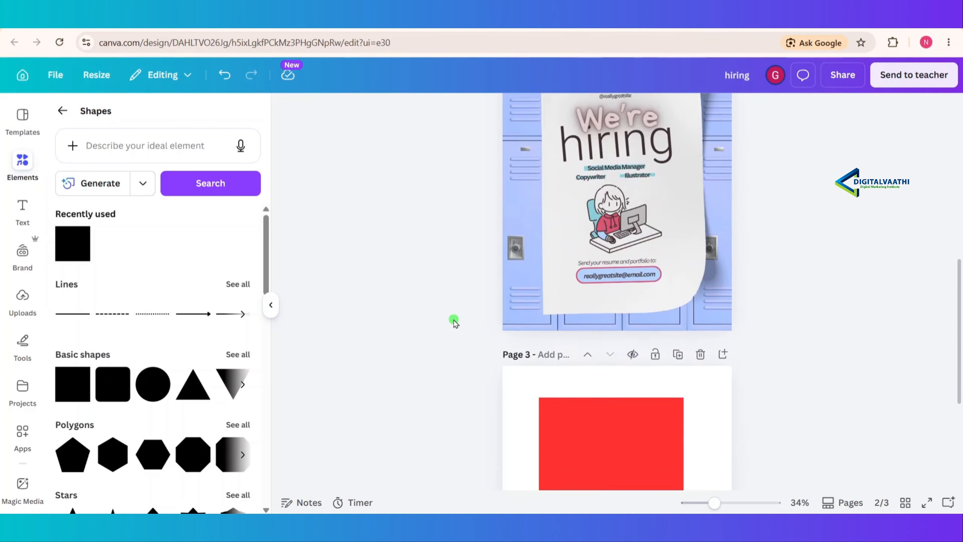
{"action": "scroll", "coordinate": [453, 319], "scroll_direction": "down", "scroll_amount": 3}
- Try out the transparency setting on the red rectangle, ending at 100
{"action": "left_click", "coordinate": [644, 264]}
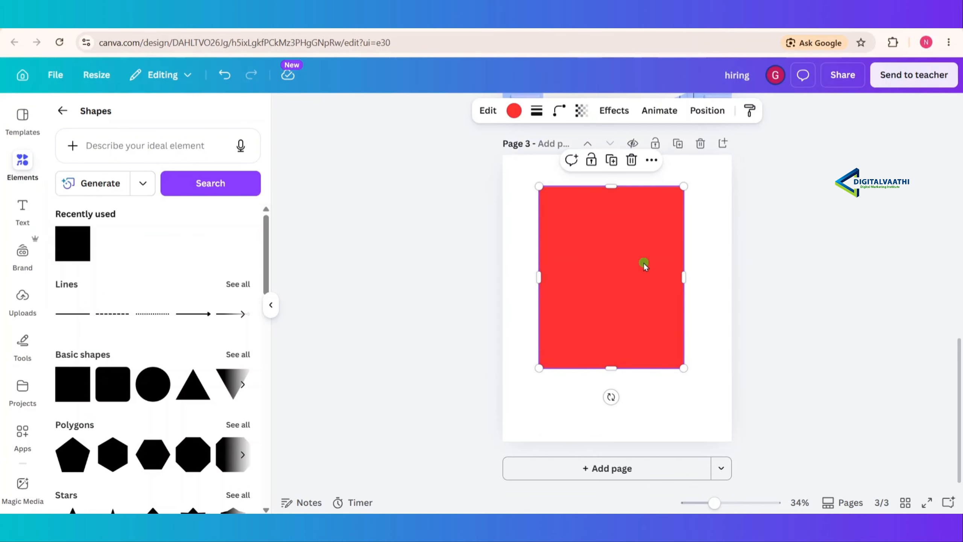
{"action": "left_click", "coordinate": [582, 111]}
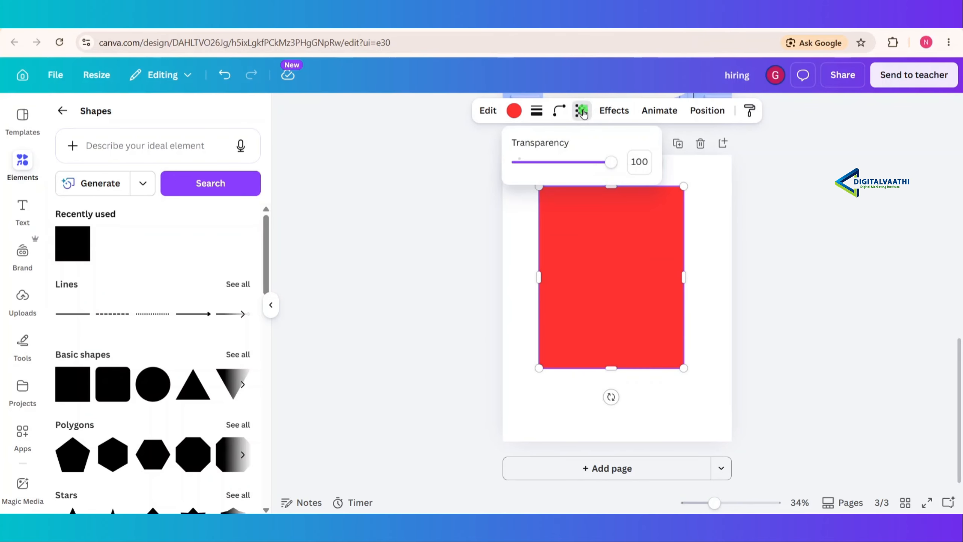
{"action": "mouse_move", "coordinate": [607, 162]}
{"action": "left_mouse_down"}
{"action": "mouse_move", "coordinate": [554, 166]}
{"action": "mouse_move", "coordinate": [610, 162]}
{"action": "left_mouse_up"}
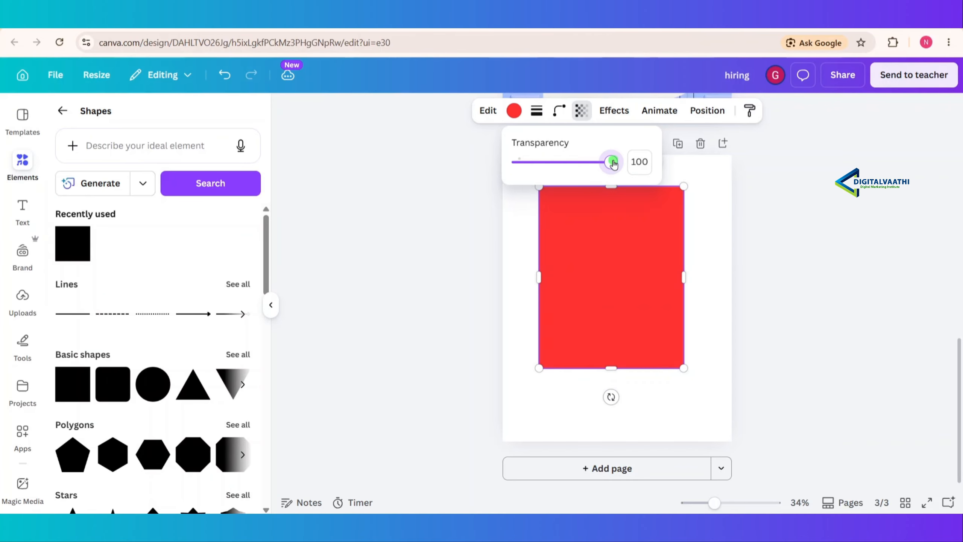
{"action": "scroll", "coordinate": [429, 250], "scroll_direction": "up", "scroll_amount": 2}
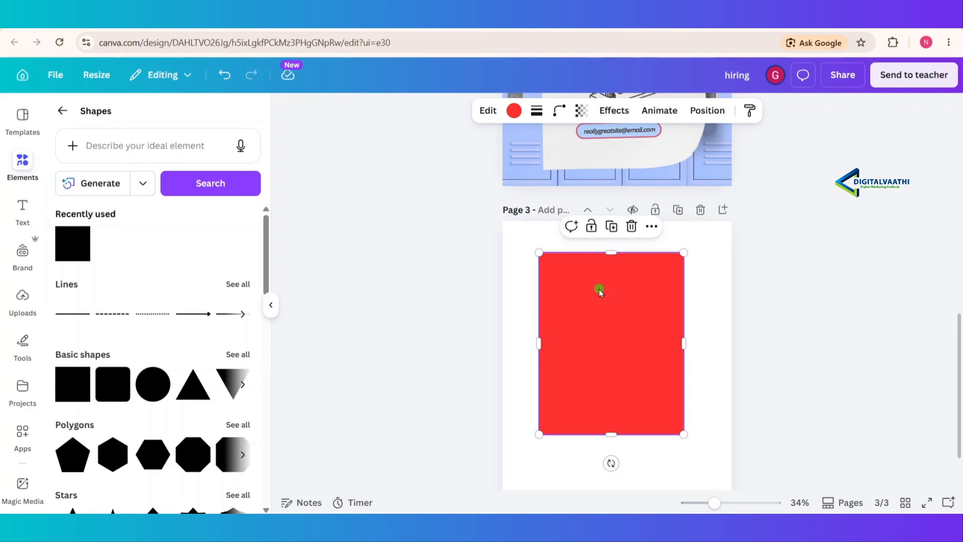
- Move the red rectangle slightly down and to the right on page 3
{"action": "double_click", "coordinate": [634, 333]}
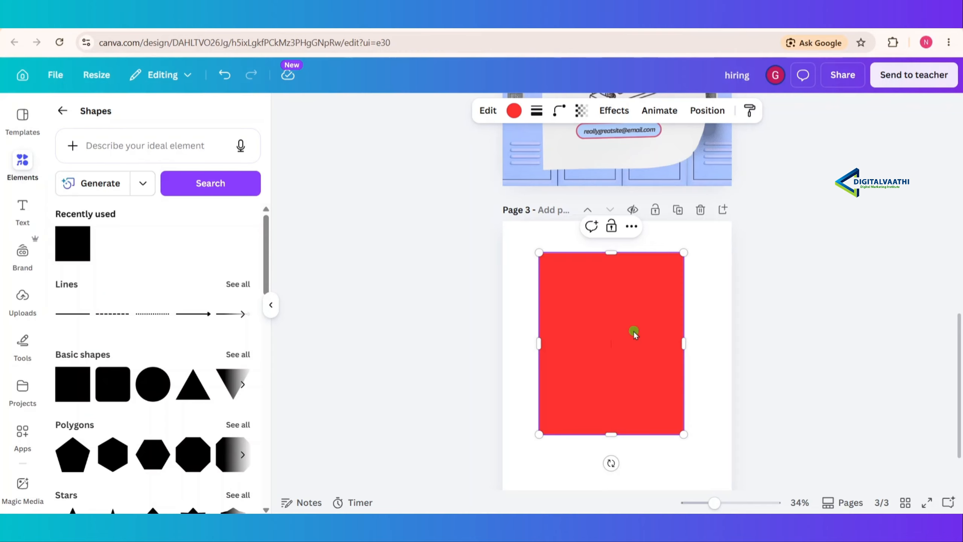
{"action": "left_click", "coordinate": [574, 270]}
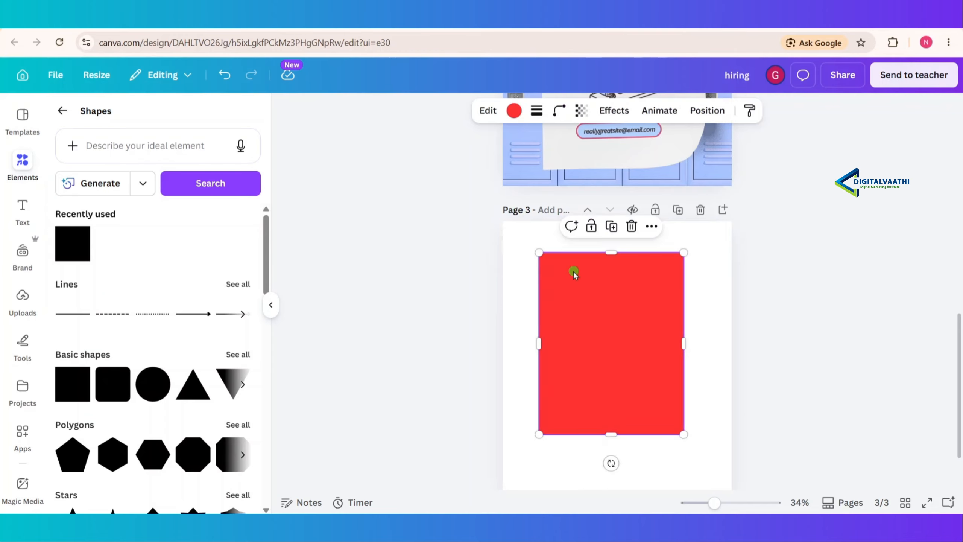
{"action": "left_click_drag", "start_coordinate": [574, 271], "coordinate": [553, 246]}
{"action": "key", "text": "ctrl+z"}
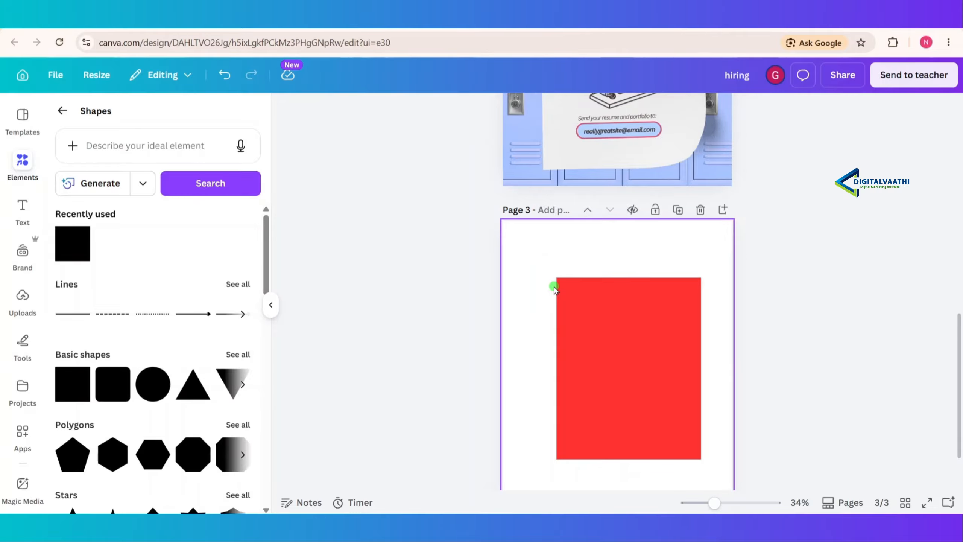
- Set the red rectangle's corner rounding to 54
{"action": "left_click", "coordinate": [615, 298]}
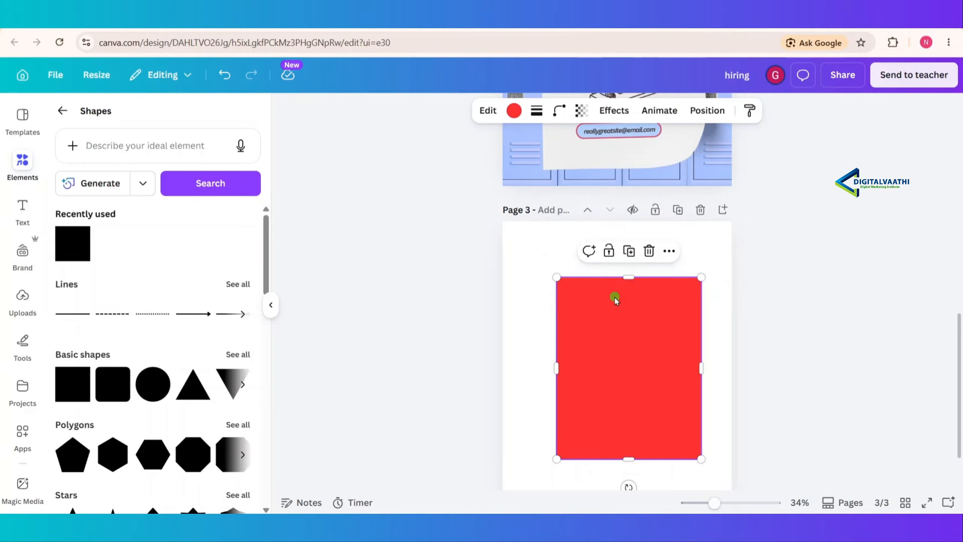
{"action": "left_click", "coordinate": [562, 114]}
{"action": "left_click_drag", "start_coordinate": [493, 163], "coordinate": [546, 164]}
{"action": "left_click", "coordinate": [529, 253]}
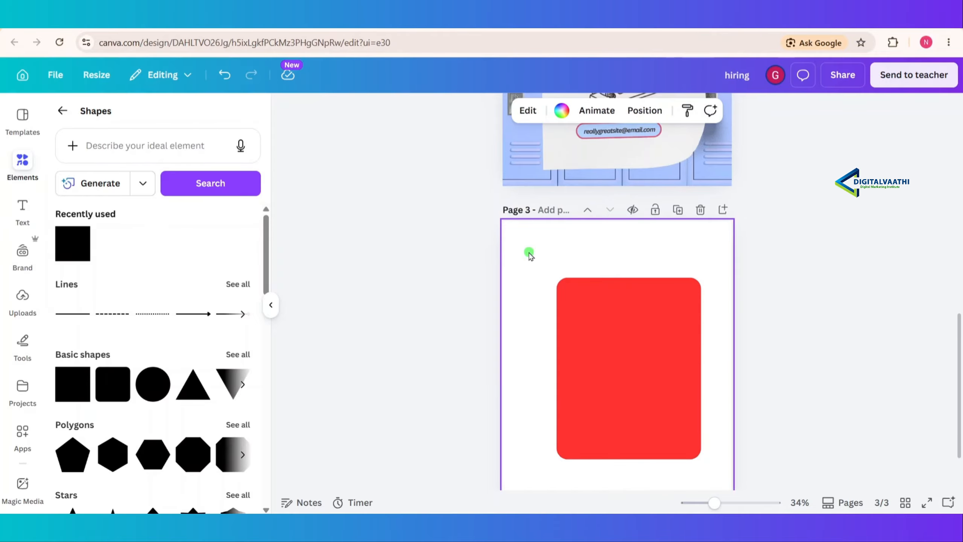
- Try 2 as the rounded rectangle's number of sides, and set it to 6 to form a hexagon
{"action": "left_click", "coordinate": [576, 311]}
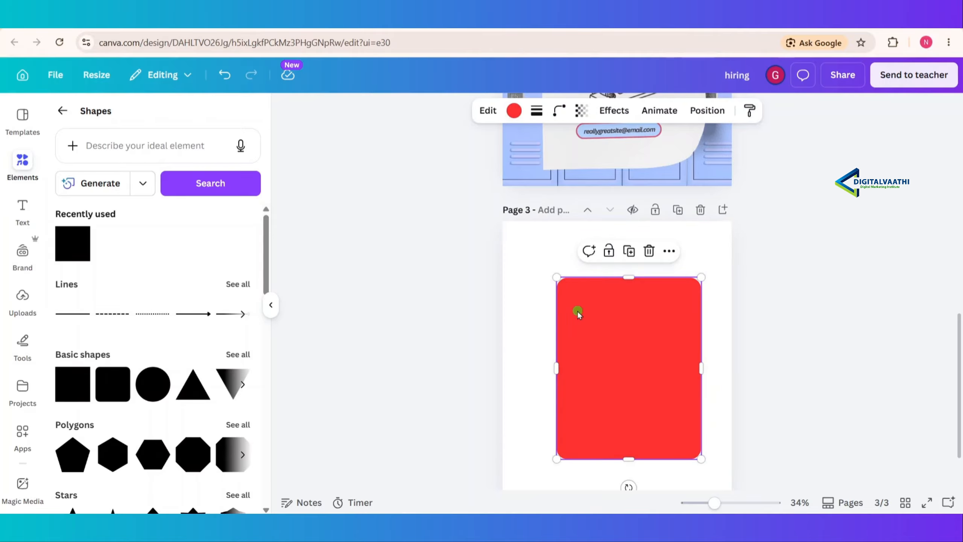
{"action": "left_click", "coordinate": [560, 114]}
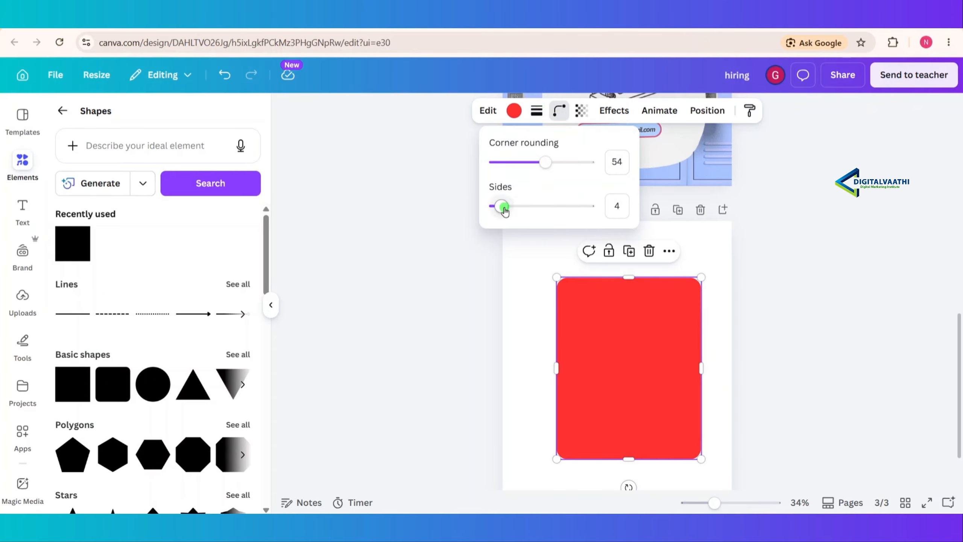
{"action": "left_click", "coordinate": [624, 201]}
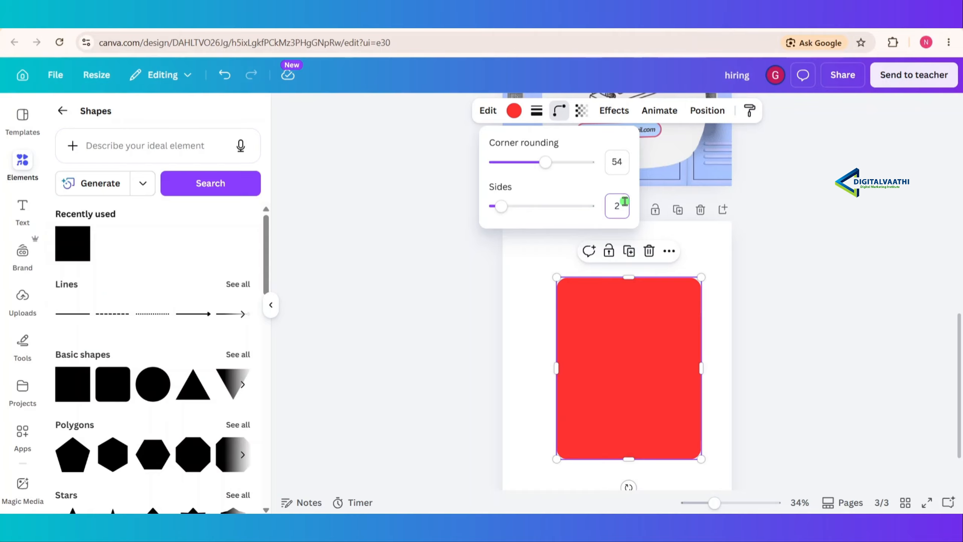
{"action": "type", "text": "2"}
{"action": "key", "text": "Return"}
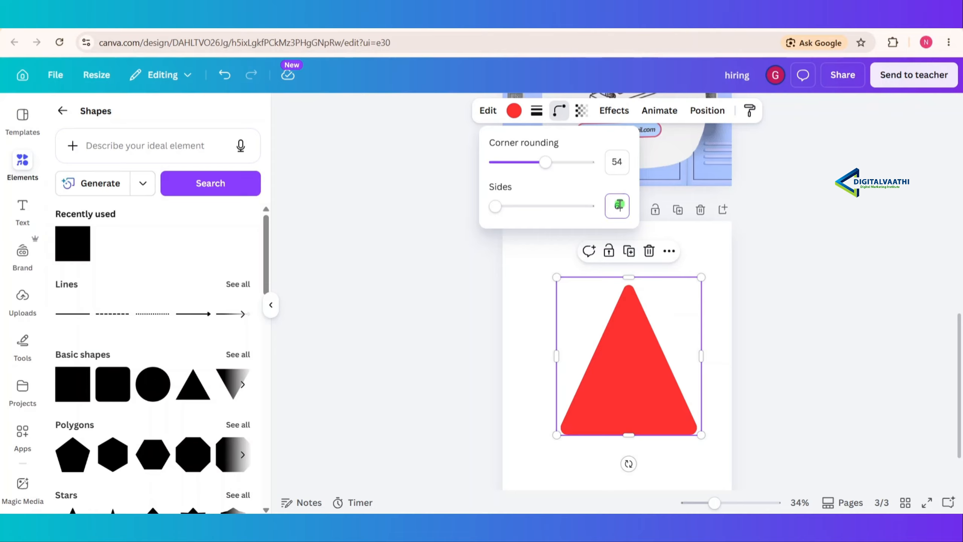
{"action": "type", "text": "6"}
{"action": "key", "text": "Return"}
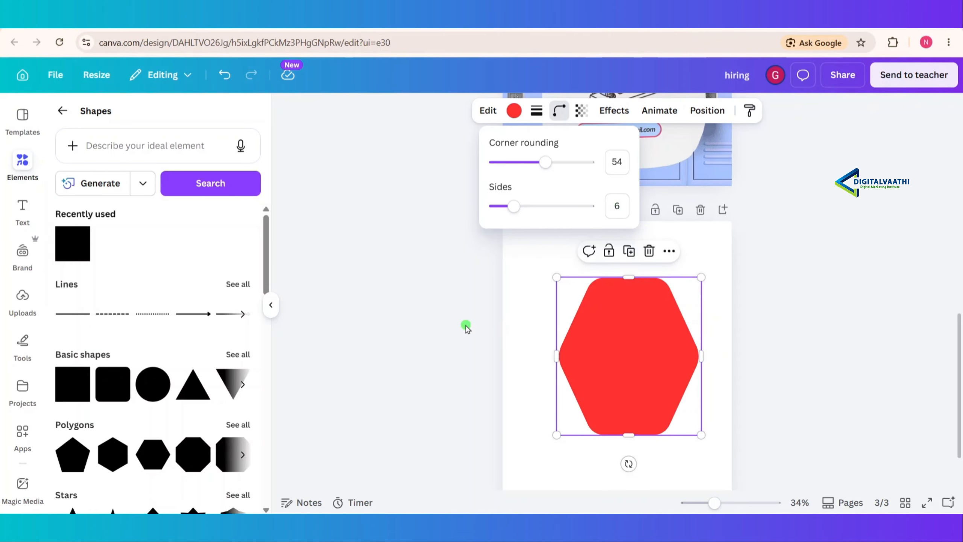
{"action": "left_click", "coordinate": [521, 300]}
- Add a solid stroke around the red hexagon with a stroke weight of 14
{"action": "left_click", "coordinate": [595, 344]}
{"action": "left_click", "coordinate": [559, 110]}
{"action": "left_click", "coordinate": [537, 111]}
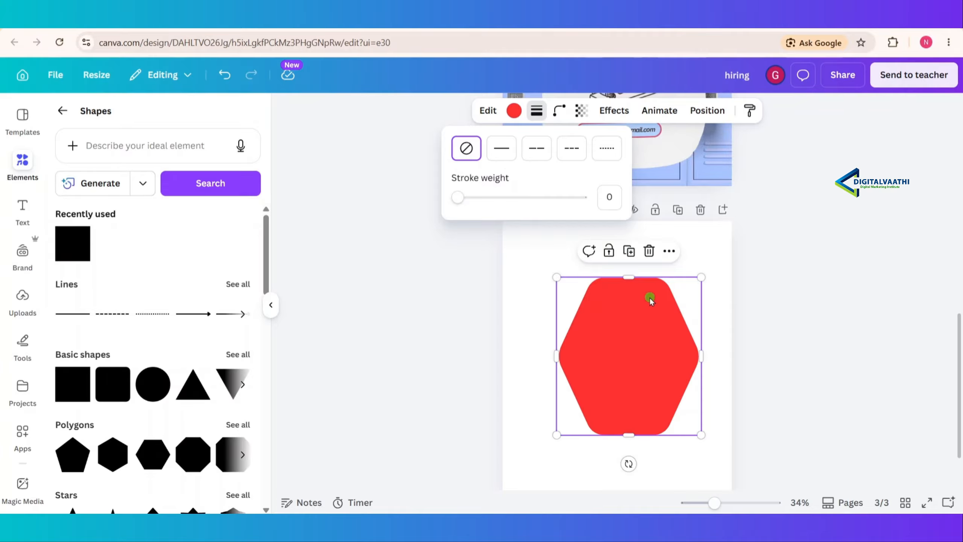
{"action": "left_click", "coordinate": [499, 152]}
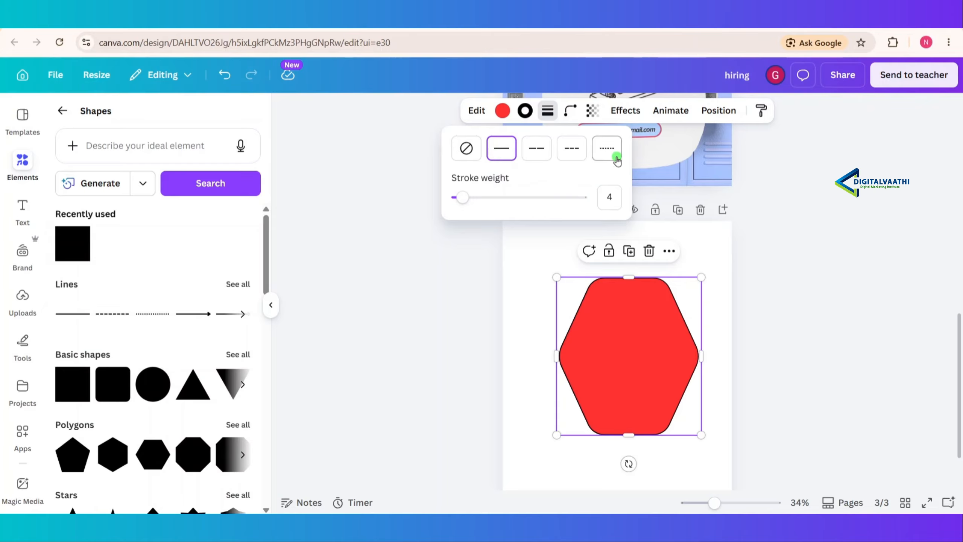
{"action": "mouse_move", "coordinate": [467, 204]}
{"action": "left_mouse_down"}
{"action": "mouse_move", "coordinate": [587, 209]}
{"action": "mouse_move", "coordinate": [458, 198]}
{"action": "left_mouse_up"}
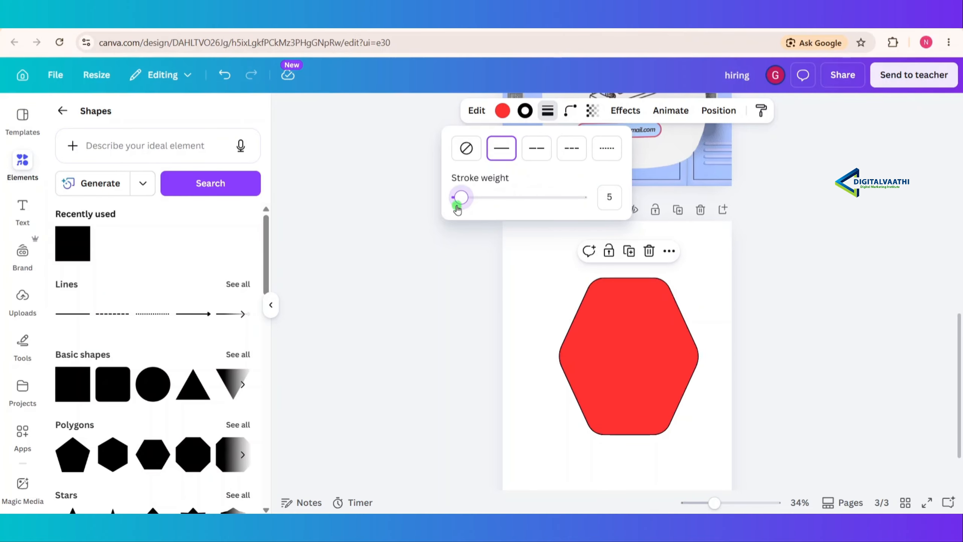
- Try the two dashed stroke styles on the hexagon's outline and settle on the dotted style
{"action": "left_click", "coordinate": [536, 147]}
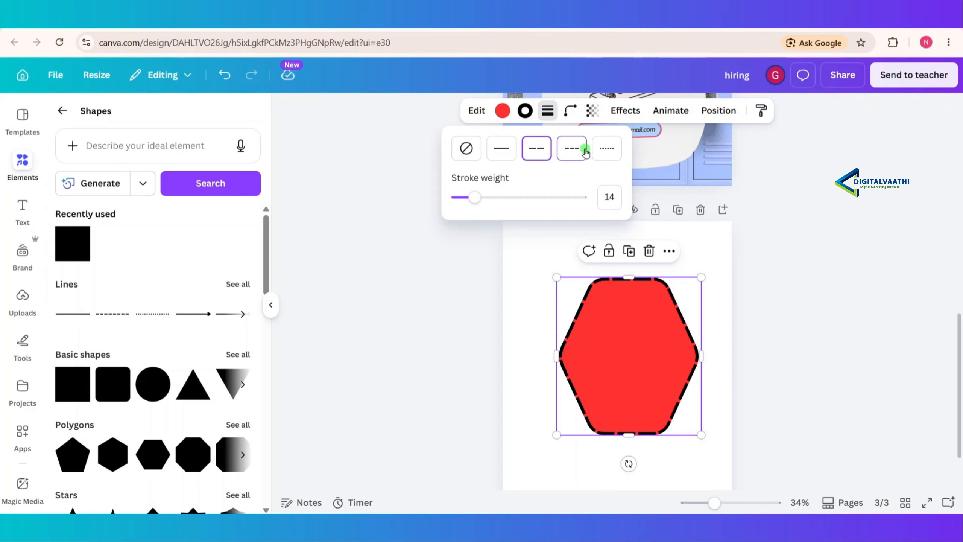
{"action": "left_click", "coordinate": [584, 152]}
{"action": "left_click", "coordinate": [600, 150]}
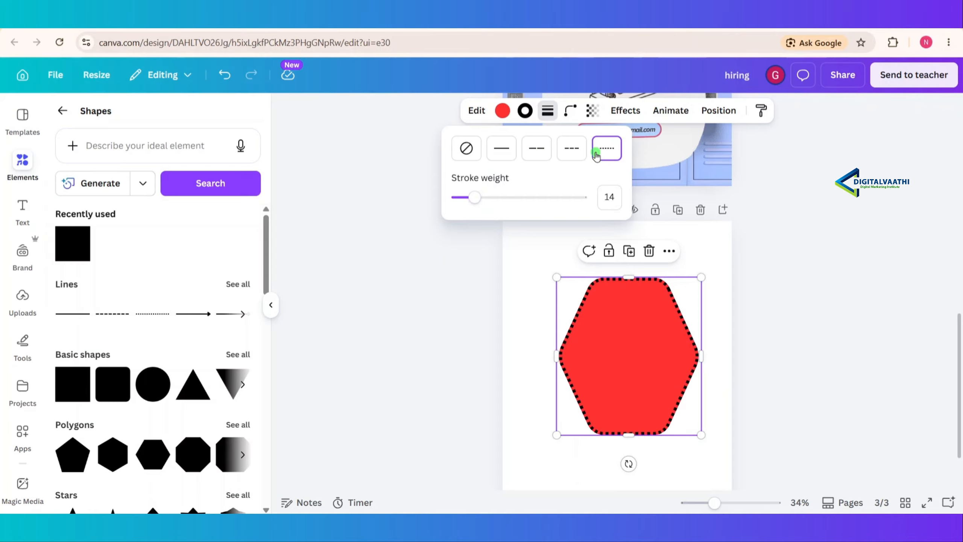
{"action": "left_click", "coordinate": [476, 283]}
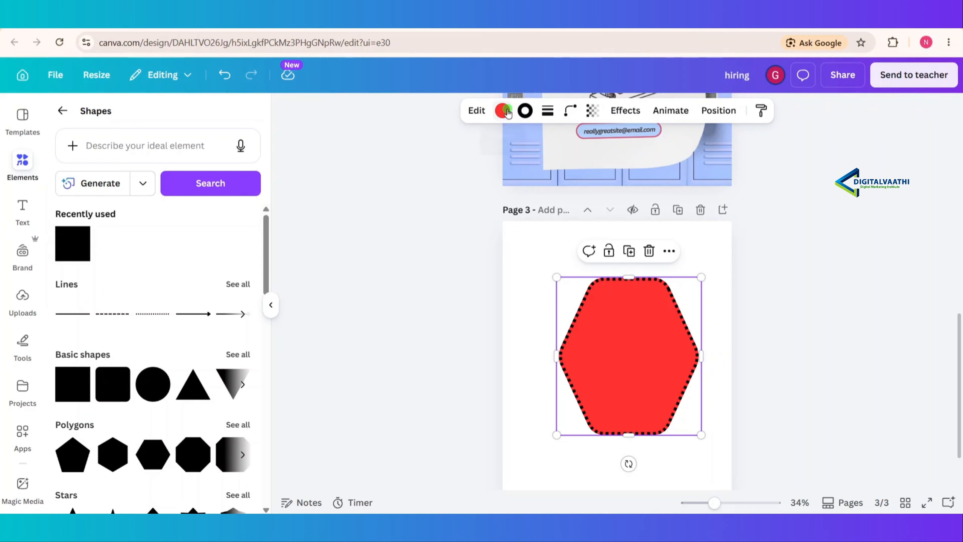
- Try several stroke colours on the hexagon's dotted outline and settle on the dark violet default solid colour
{"action": "left_click", "coordinate": [527, 116]}
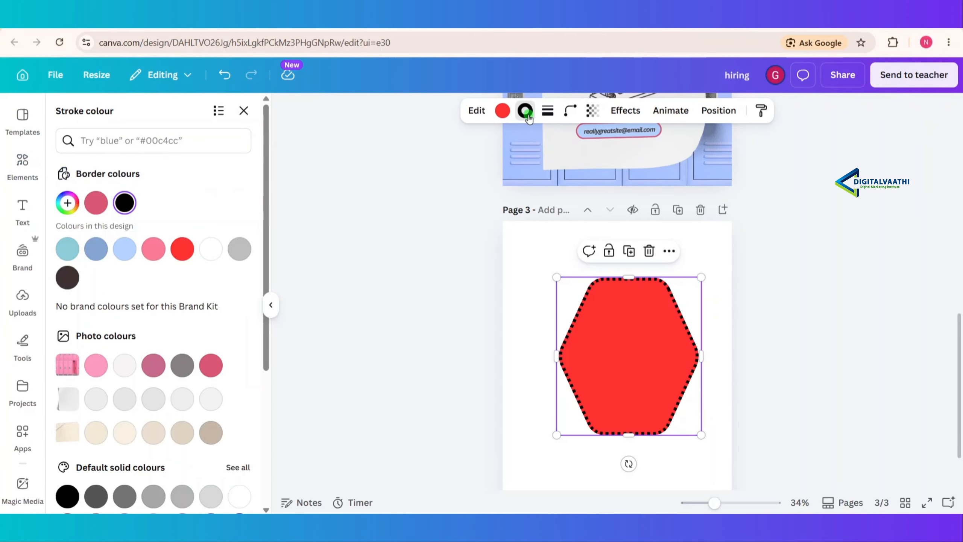
{"action": "left_click", "coordinate": [97, 206]}
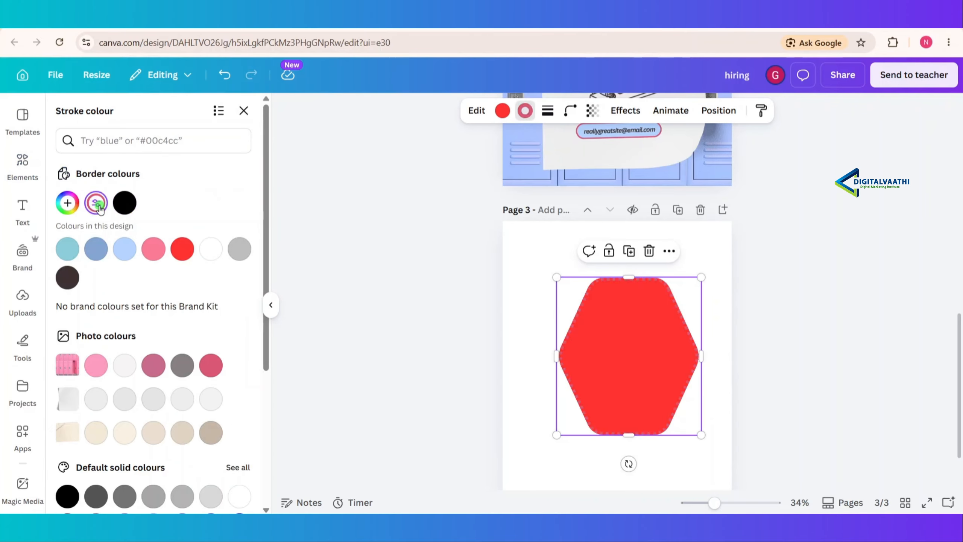
{"action": "left_click", "coordinate": [67, 250]}
{"action": "left_click", "coordinate": [153, 365]}
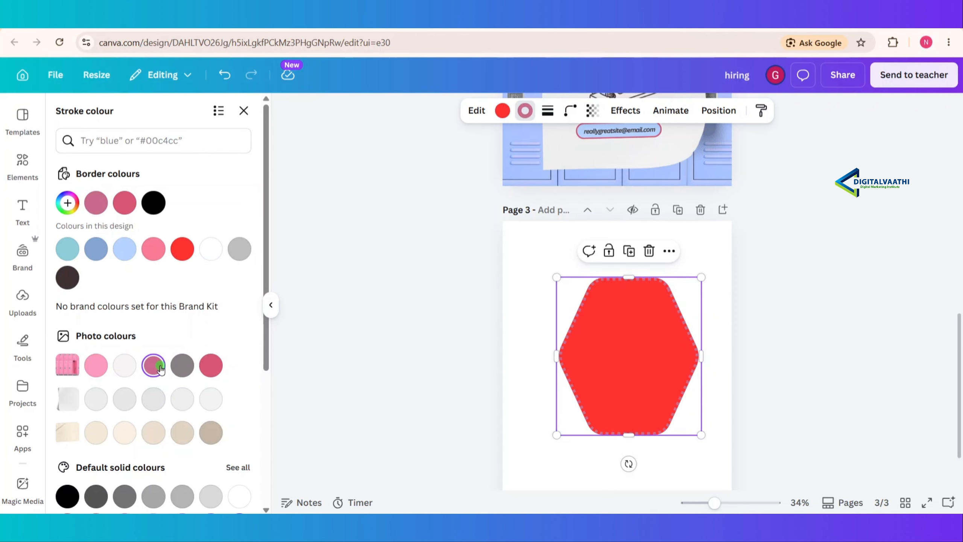
{"action": "scroll", "coordinate": [157, 365], "scroll_direction": "down", "scroll_amount": 3}
{"action": "left_click", "coordinate": [233, 418]}
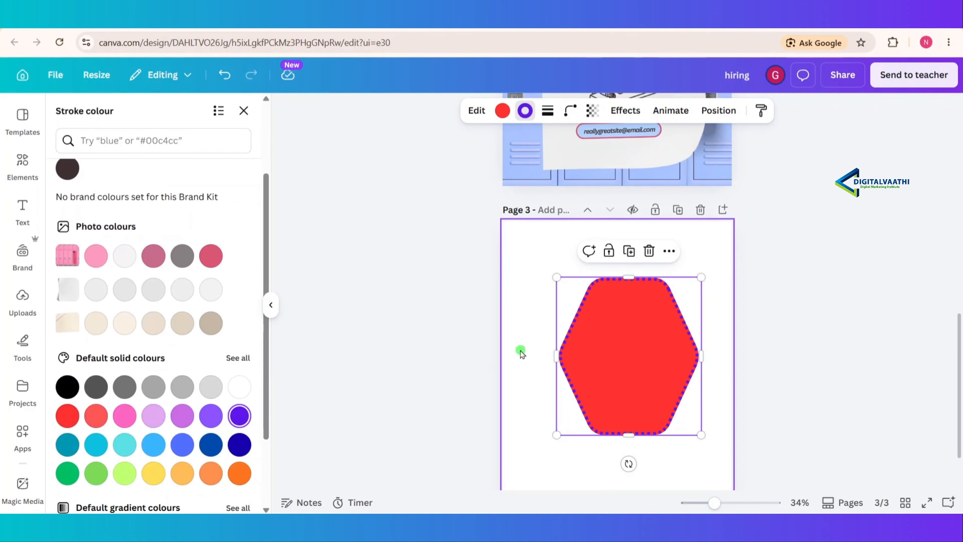
{"action": "left_click", "coordinate": [545, 259]}
- Try custom fill colours #C25757, #FF2121 and #FFE921 on the hexagon, and settle on a muted olive shade
{"action": "left_click", "coordinate": [606, 342]}
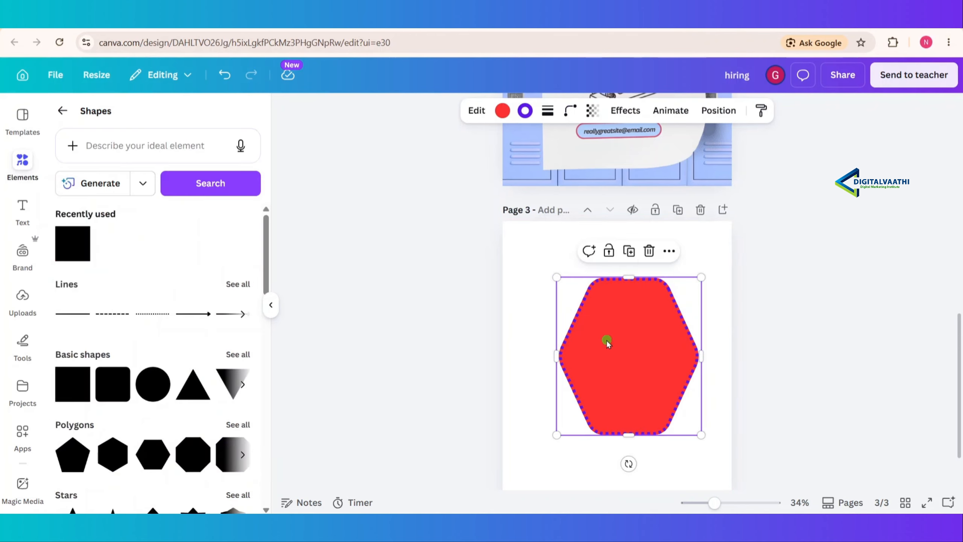
{"action": "left_click", "coordinate": [502, 111]}
{"action": "left_click", "coordinate": [68, 202]}
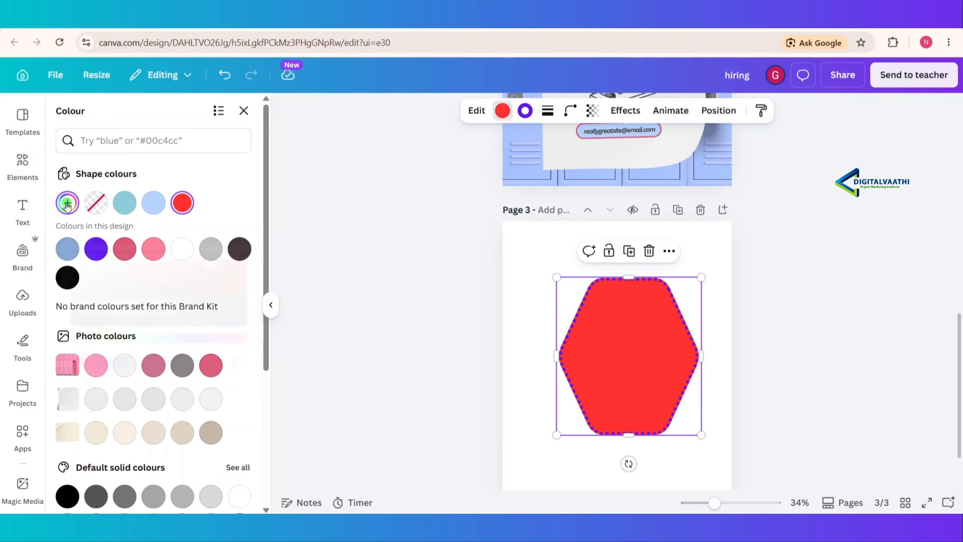
{"action": "left_click_drag", "start_coordinate": [213, 260], "coordinate": [167, 275]}
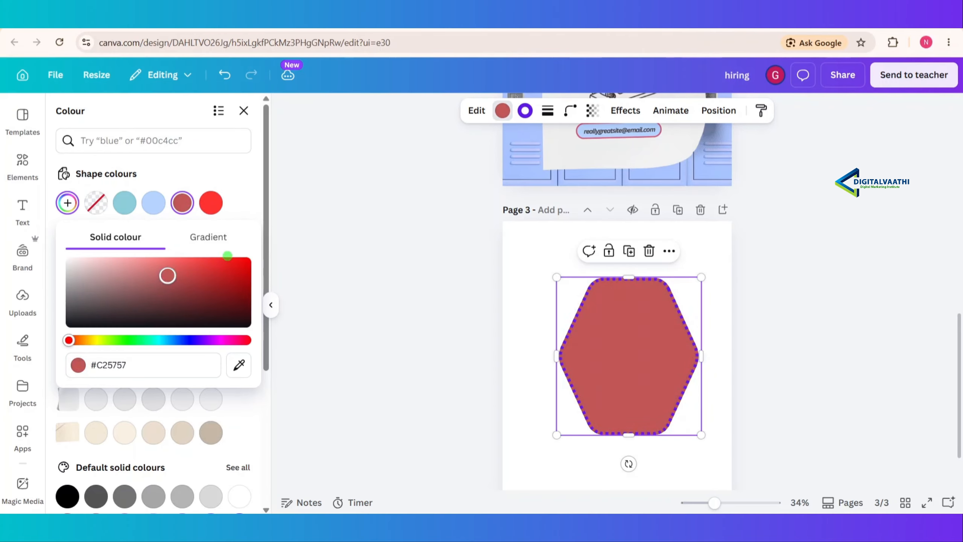
{"action": "left_click", "coordinate": [225, 260]}
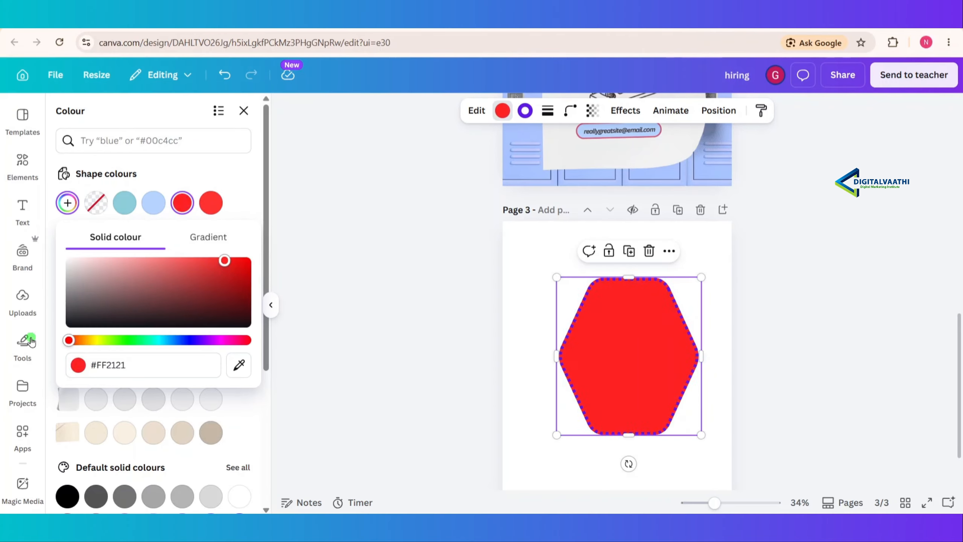
{"action": "left_click_drag", "start_coordinate": [70, 340], "coordinate": [95, 343]}
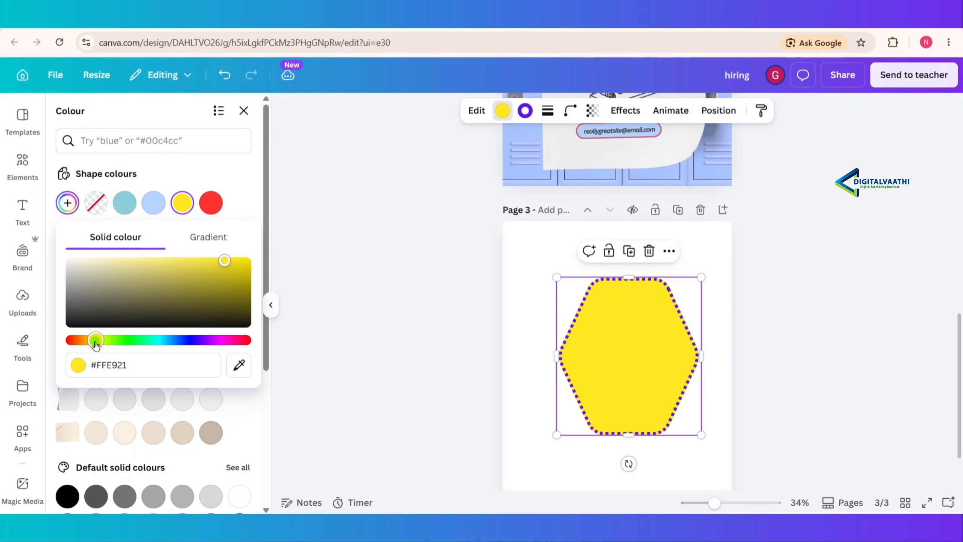
{"action": "left_click_drag", "start_coordinate": [221, 269], "coordinate": [129, 283]}
- Look through the replacement shapes offered for the olive hexagon without applying one
{"action": "left_click", "coordinate": [593, 333]}
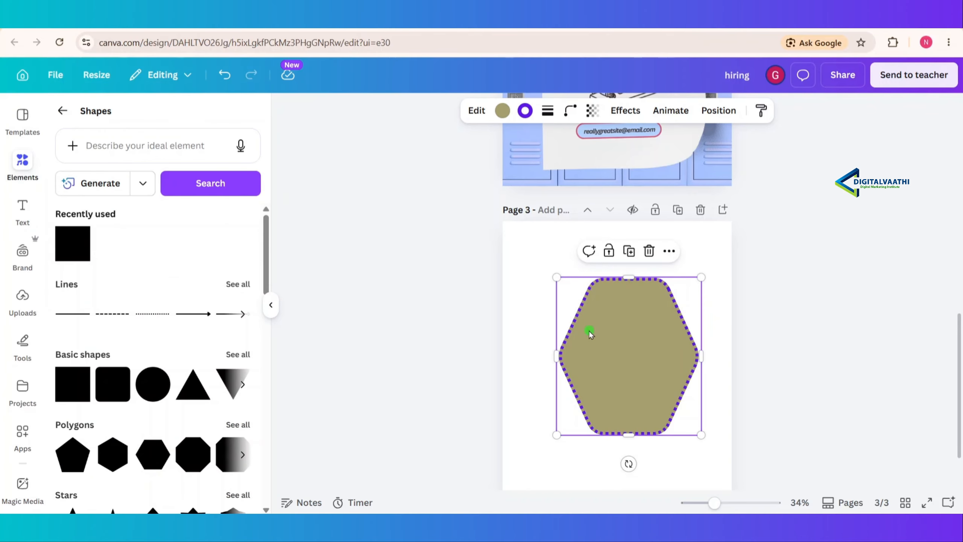
{"action": "left_click", "coordinate": [485, 117]}
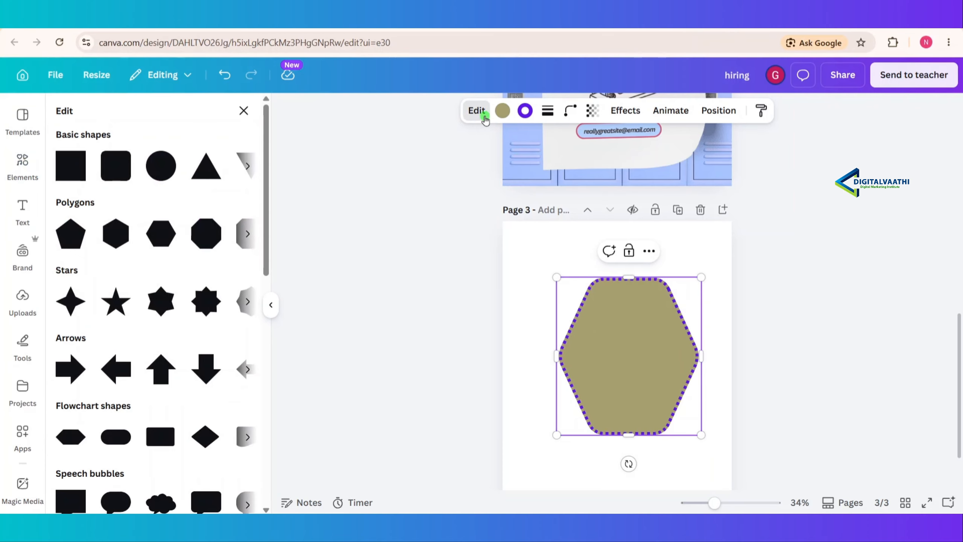
{"action": "scroll", "coordinate": [136, 279], "scroll_direction": "down", "scroll_amount": 10}
{"action": "left_click", "coordinate": [244, 112]}
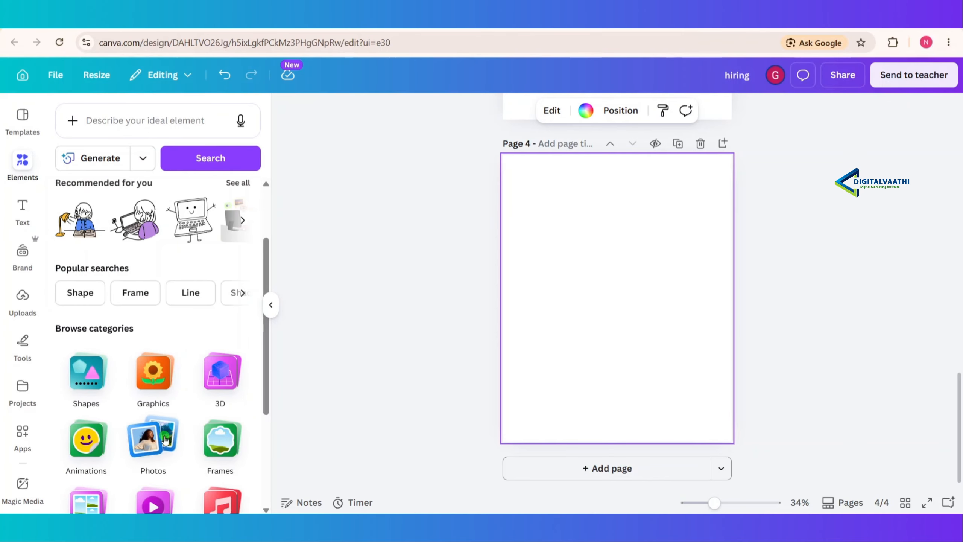
- Insert the photo of seashells on sand on page 4 and remove its background with BG Remover
{"action": "scroll", "coordinate": [167, 323], "scroll_direction": "down", "scroll_amount": 4}
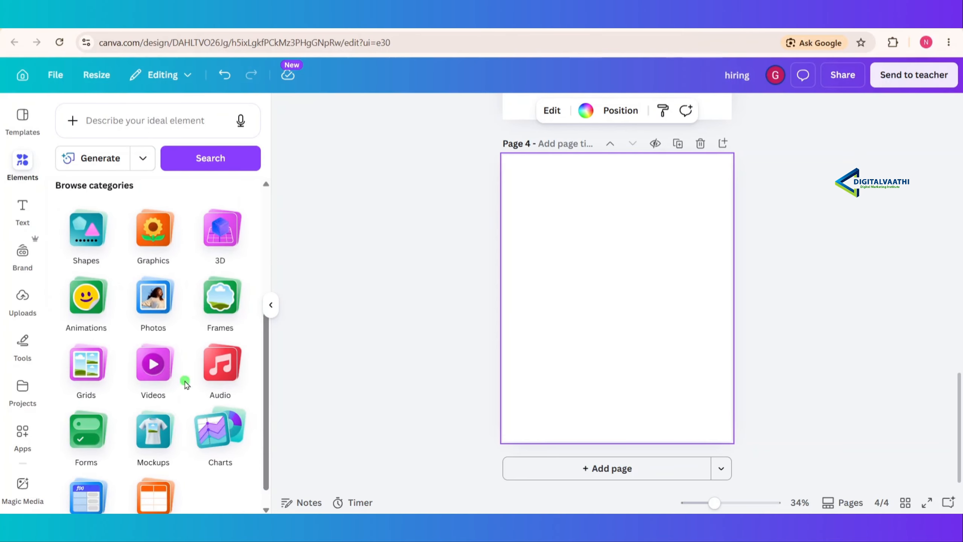
{"action": "left_click", "coordinate": [167, 323]}
{"action": "left_click", "coordinate": [197, 237]}
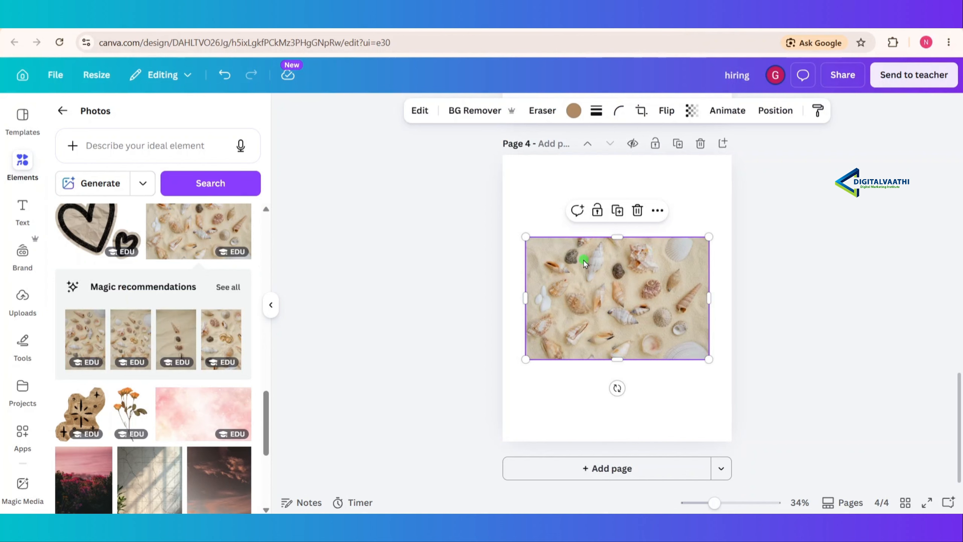
{"action": "left_click", "coordinate": [420, 110]}
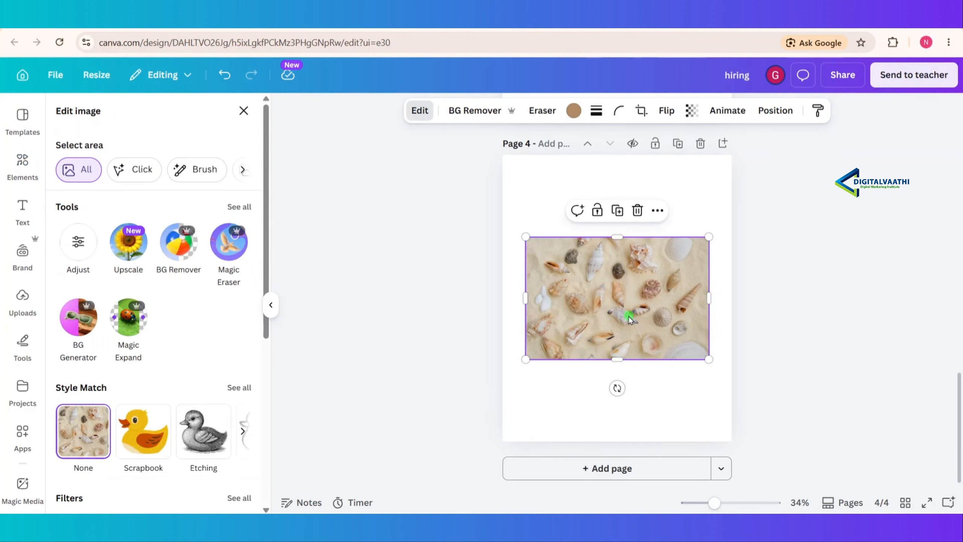
{"action": "left_click", "coordinate": [179, 242]}
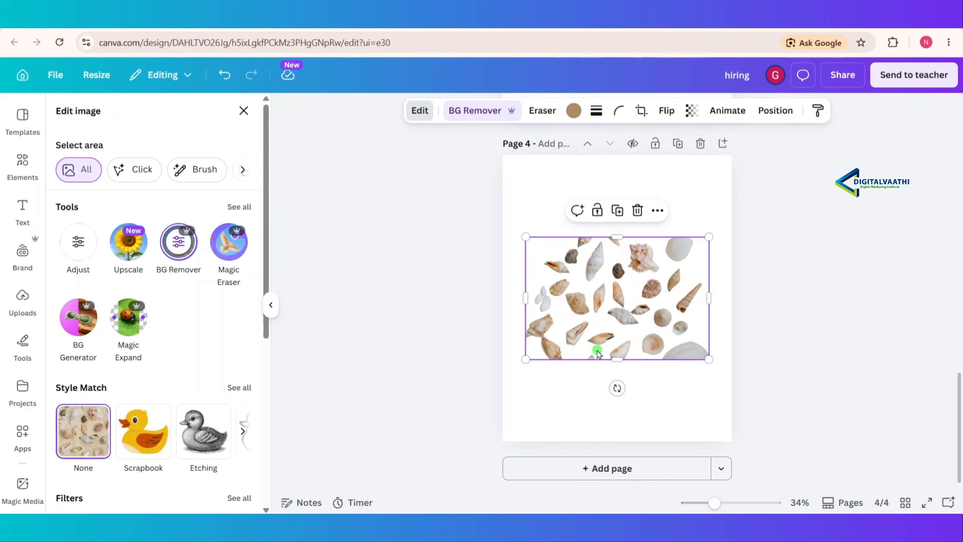
- Move the cut-out seashell image lower on page 4 and shrink it to about a third of its width
{"action": "left_click_drag", "start_coordinate": [598, 354], "coordinate": [586, 403]}
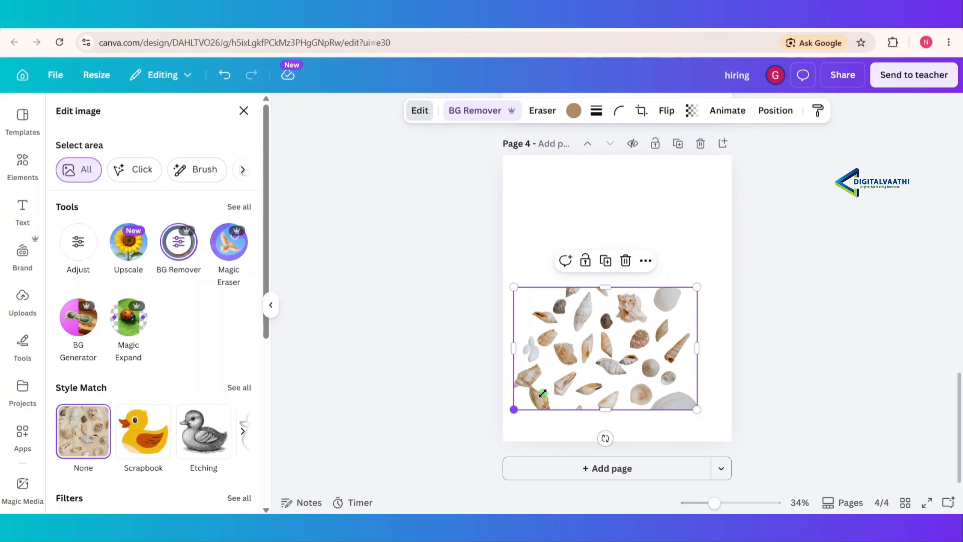
{"action": "left_click_drag", "start_coordinate": [514, 409], "coordinate": [636, 327]}
{"action": "left_click", "coordinate": [559, 373]}
{"action": "left_click", "coordinate": [654, 308]}
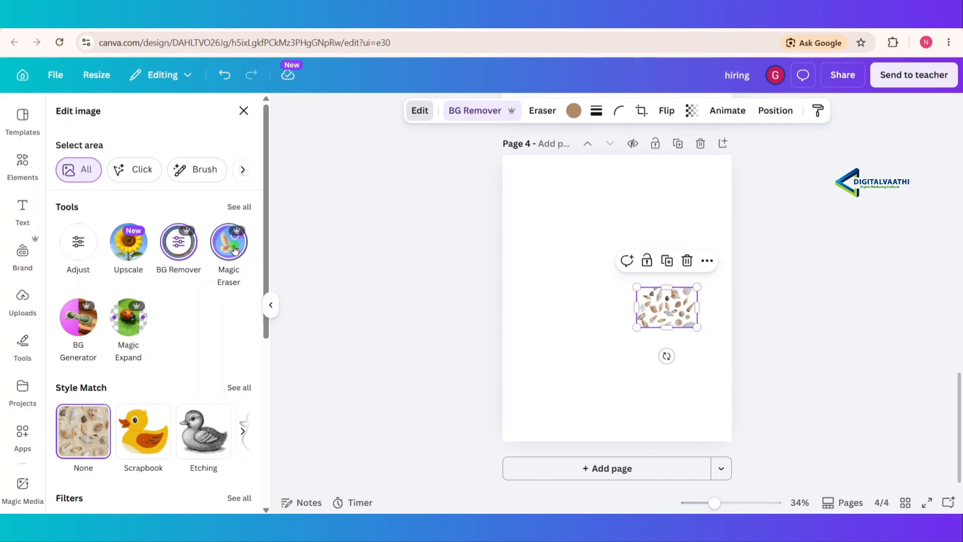
- Erase the two dark stones from the seashell image with a size 40 Magic Eraser brush, and enlarge the image across most of the page width
{"action": "left_click", "coordinate": [234, 249]}
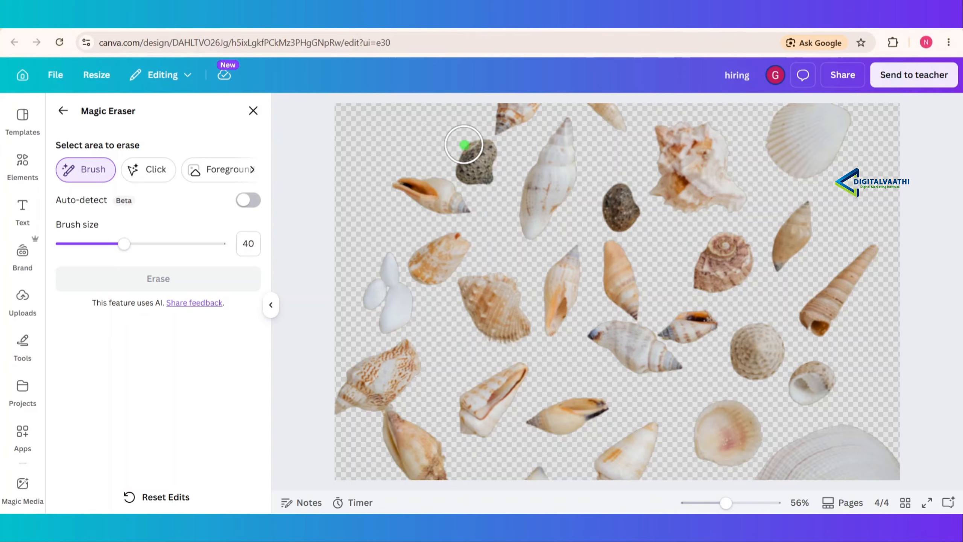
{"action": "mouse_move", "coordinate": [463, 144]}
{"action": "left_mouse_down"}
{"action": "mouse_move", "coordinate": [472, 166]}
{"action": "mouse_move", "coordinate": [477, 154]}
{"action": "left_mouse_up"}
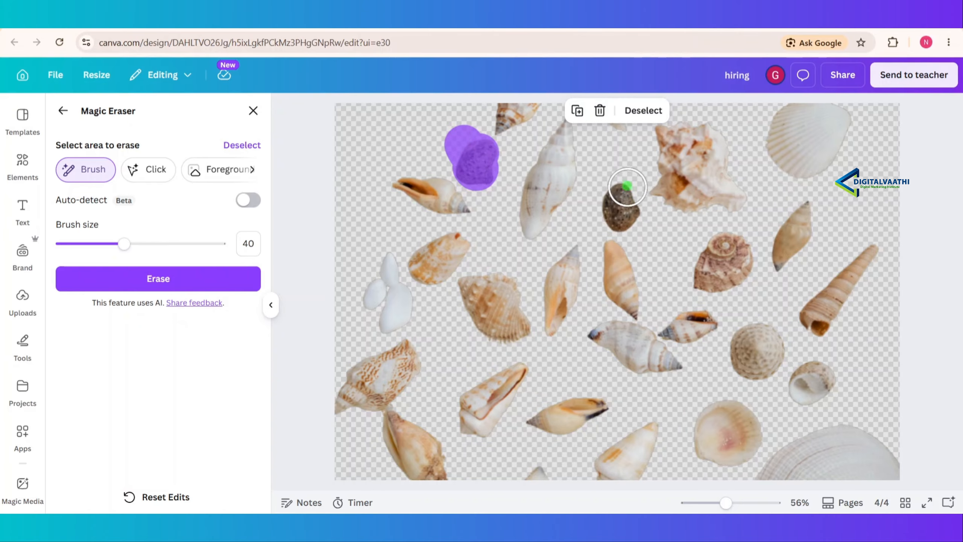
{"action": "mouse_move", "coordinate": [627, 186]}
{"action": "left_mouse_down"}
{"action": "mouse_move", "coordinate": [619, 189]}
{"action": "mouse_move", "coordinate": [631, 213]}
{"action": "left_mouse_up"}
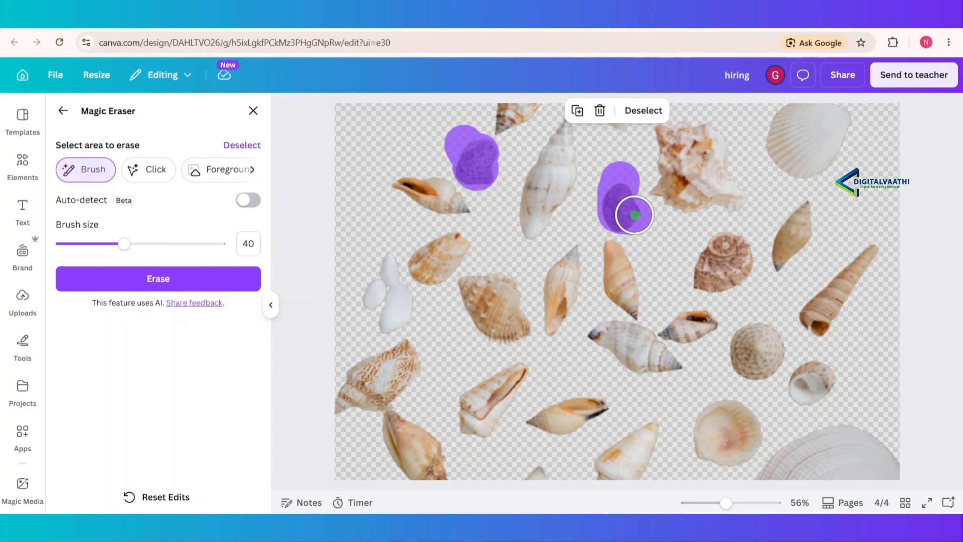
{"action": "left_click", "coordinate": [141, 280]}
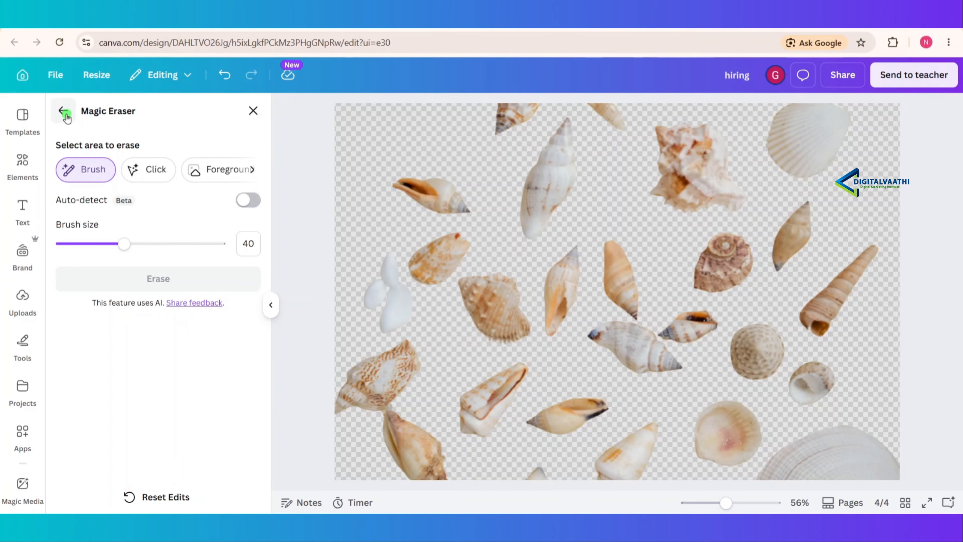
{"action": "left_click", "coordinate": [64, 114]}
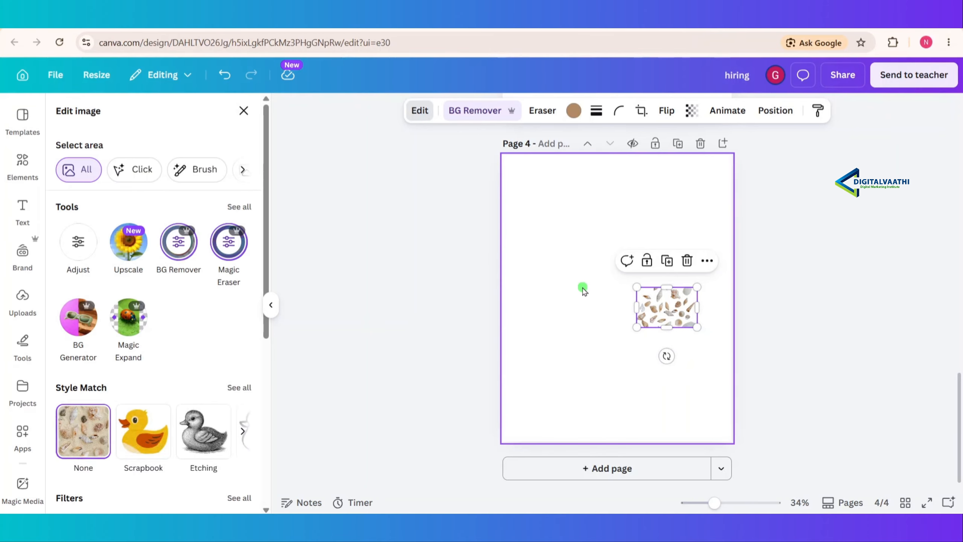
{"action": "left_click_drag", "start_coordinate": [636, 285], "coordinate": [501, 215]}
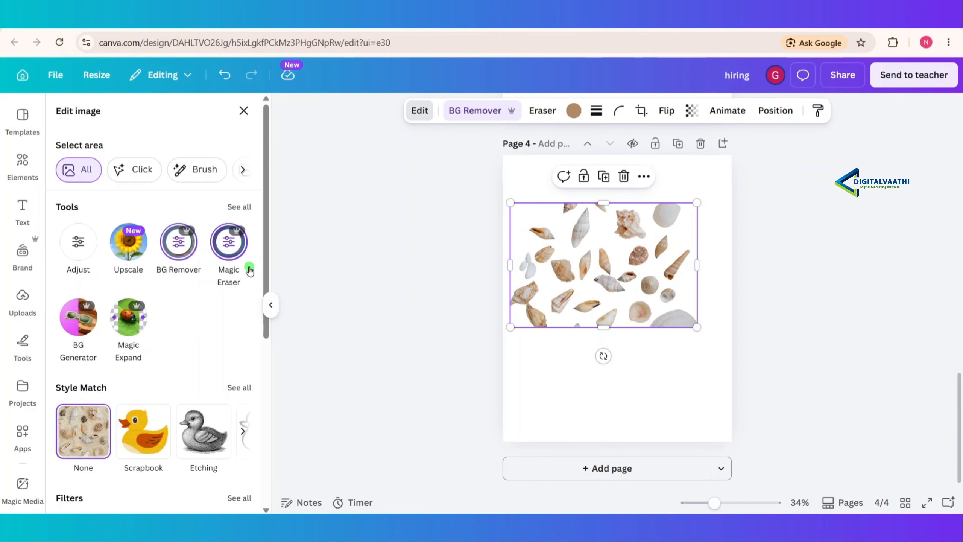
- Generate a new backdrop for the shells from the description "Beach background", regenerate the results once and keep the selected variant
{"action": "left_click", "coordinate": [84, 326]}
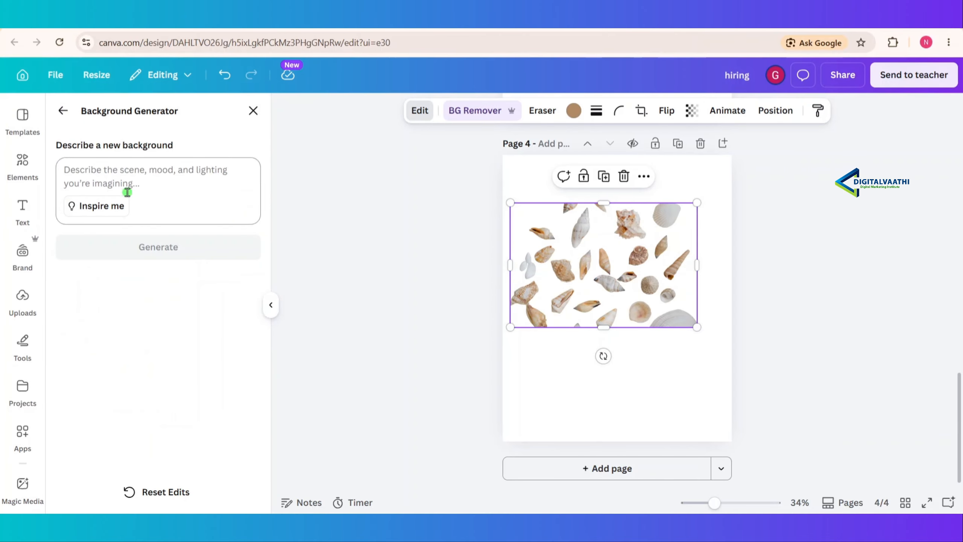
{"action": "left_click", "coordinate": [142, 183]}
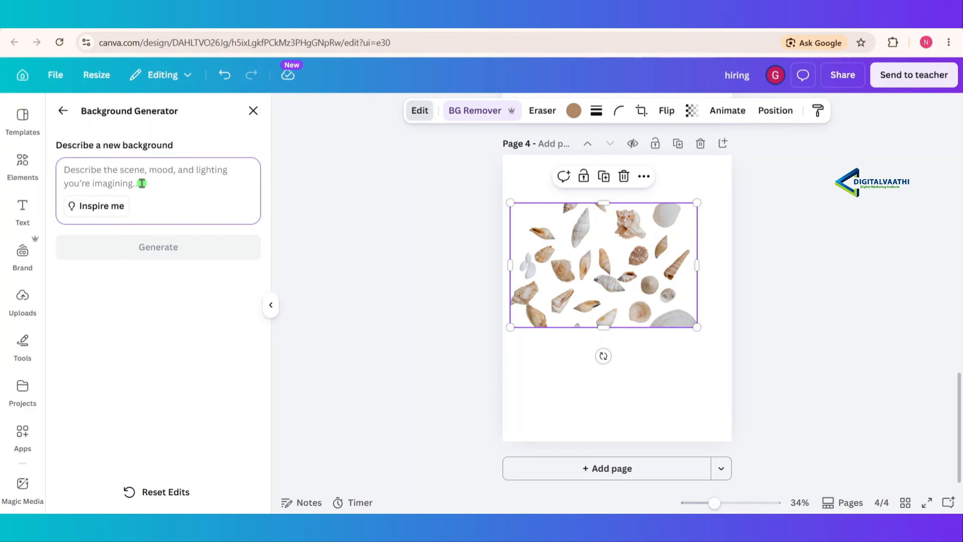
{"action": "type", "text": "Beach ba"}
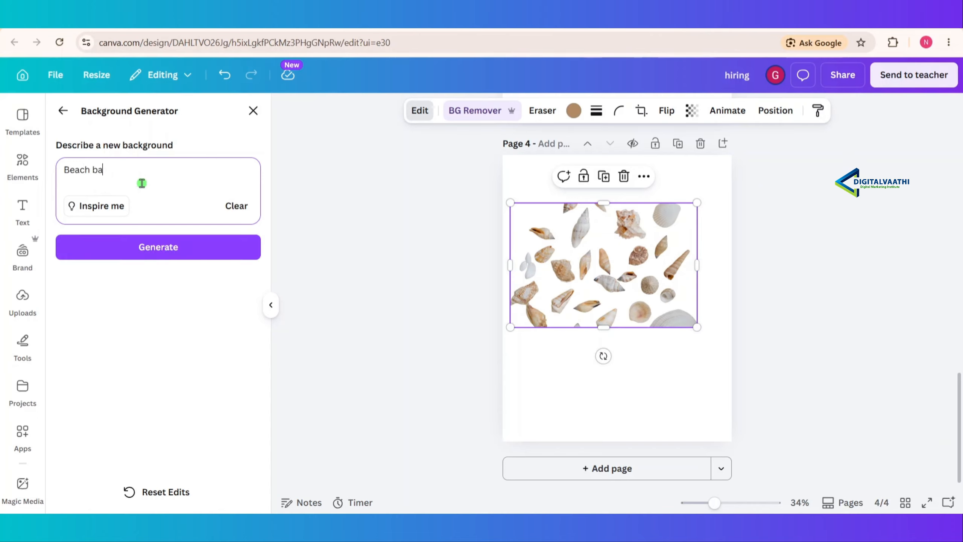
{"action": "type", "text": "ckground"}
{"action": "key", "text": "Return"}
{"action": "left_click", "coordinate": [158, 237]}
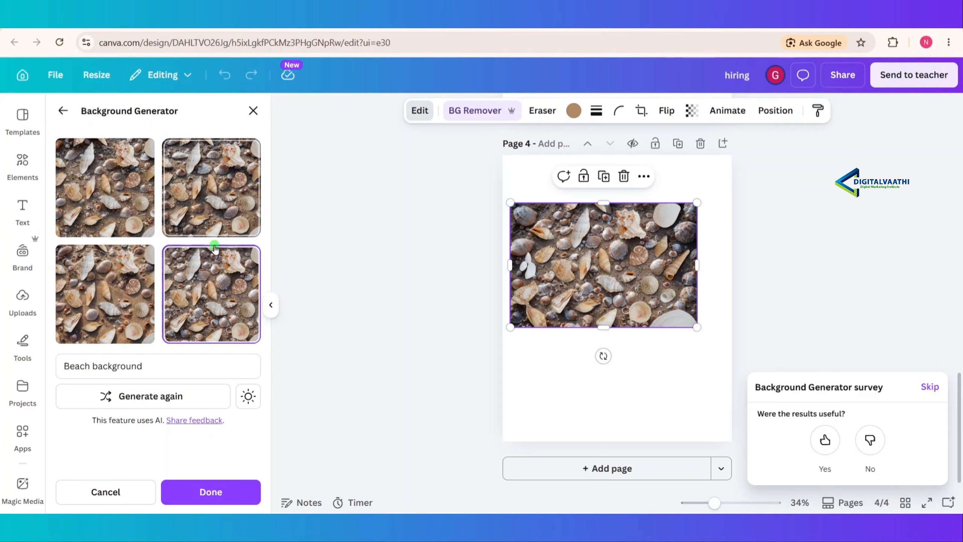
{"action": "left_click", "coordinate": [170, 396]}
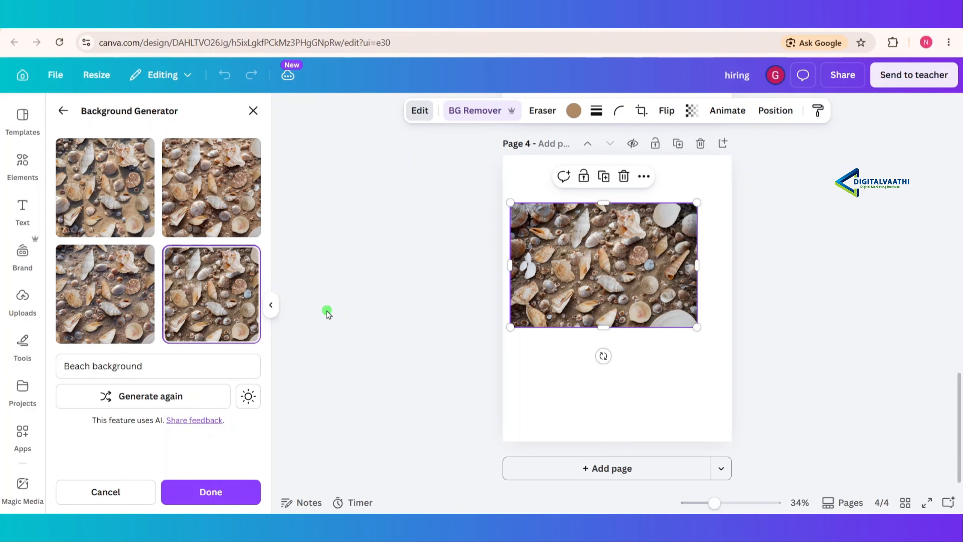
{"action": "left_click", "coordinate": [60, 112]}
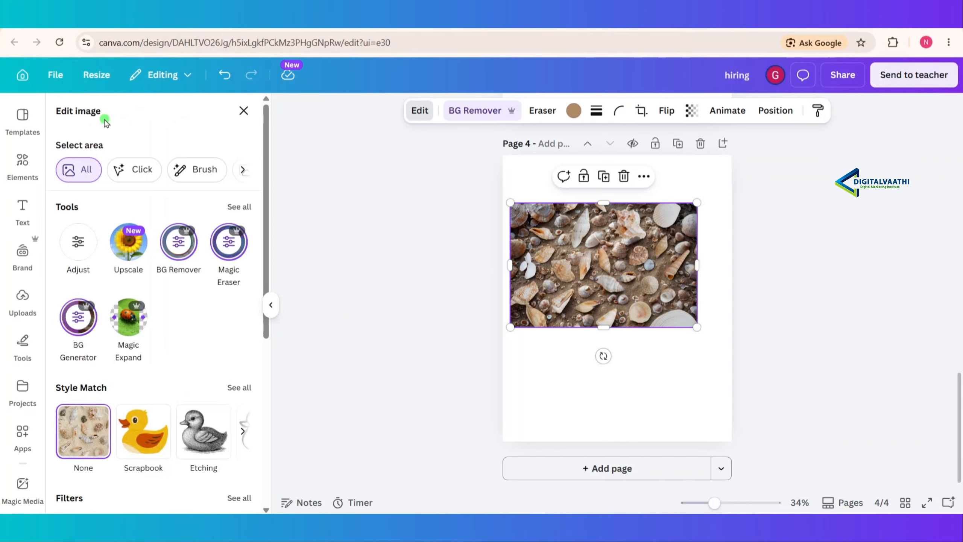
- Centre the shell image on page 4 and use Magic Expand at Whole Page size, keeping the first generated result
{"action": "scroll", "coordinate": [150, 276], "scroll_direction": "down", "scroll_amount": 2}
{"action": "left_click_drag", "start_coordinate": [546, 290], "coordinate": [561, 323]}
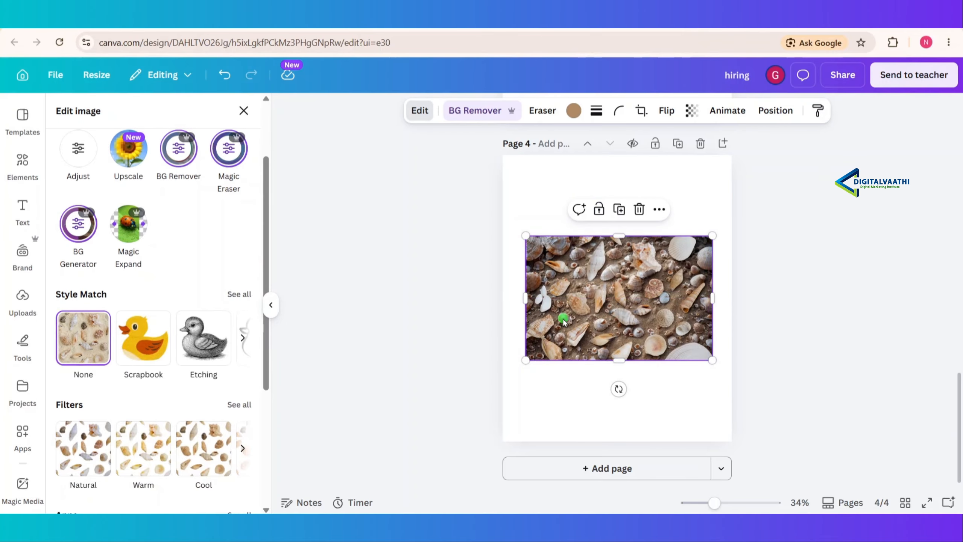
{"action": "left_click", "coordinate": [136, 227]}
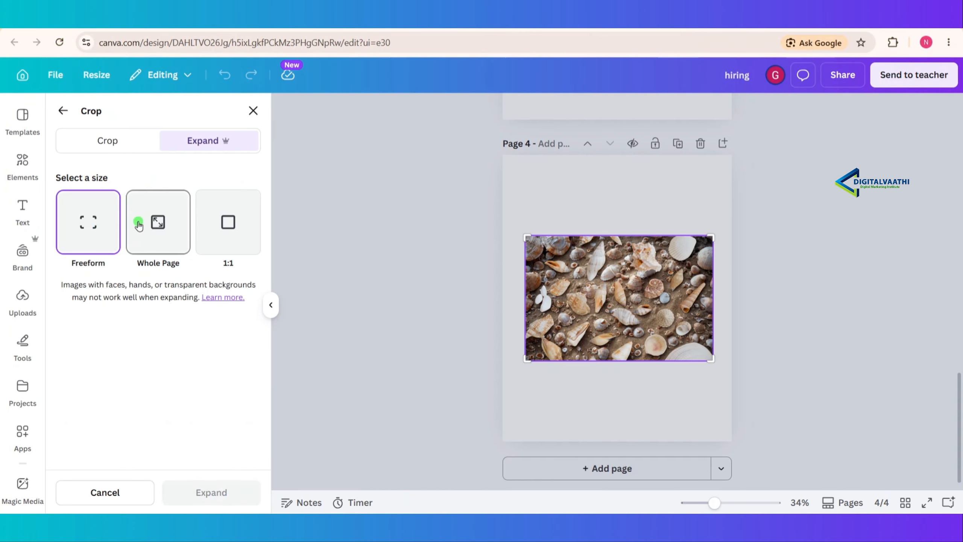
{"action": "left_click", "coordinate": [164, 226]}
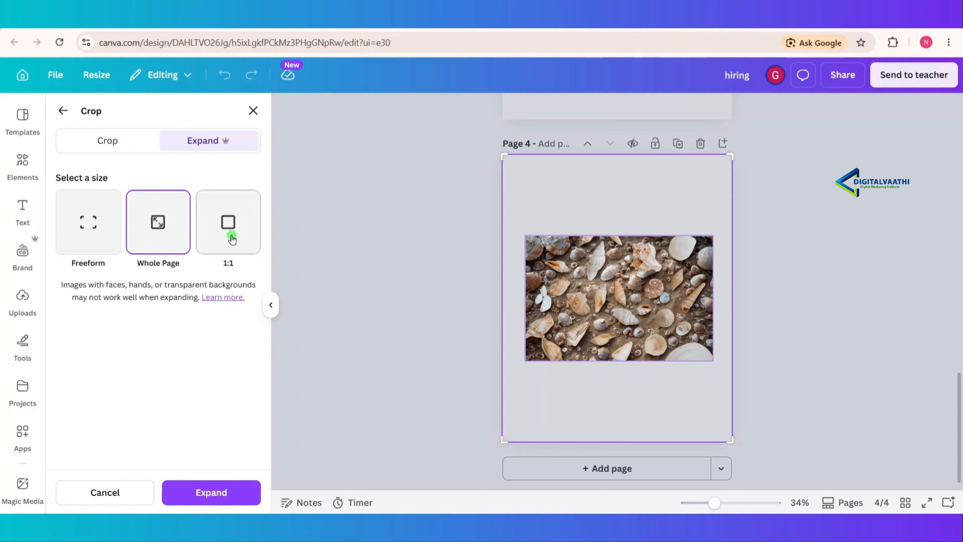
{"action": "left_click", "coordinate": [201, 495]}
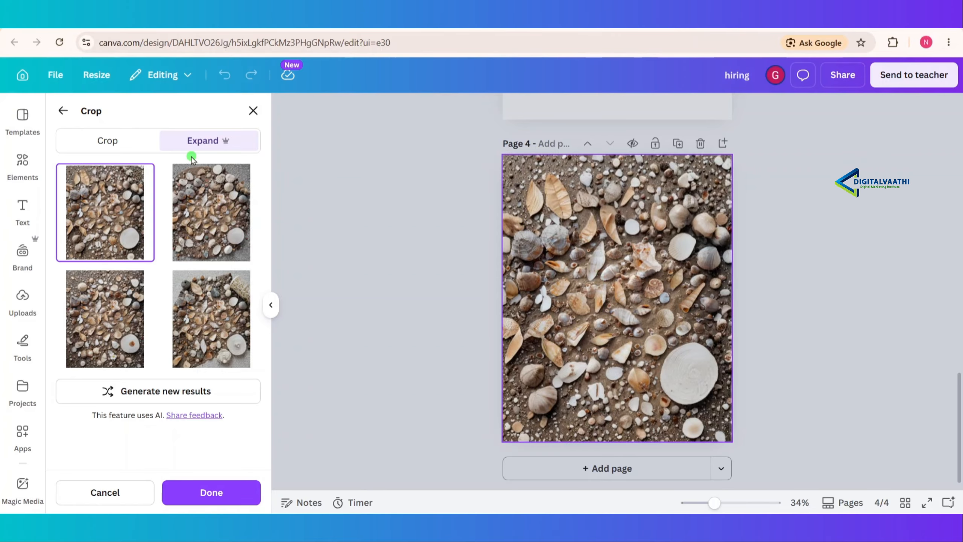
{"action": "left_click", "coordinate": [186, 493]}
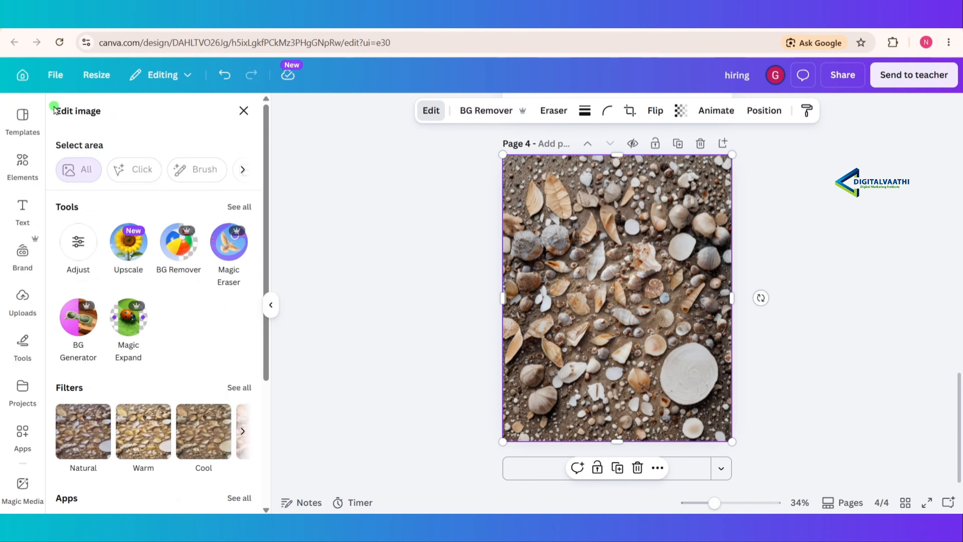
- Apply the Tundra filter from the Cool group to the full-page shell image
{"action": "scroll", "coordinate": [192, 387], "scroll_direction": "down", "scroll_amount": 6}
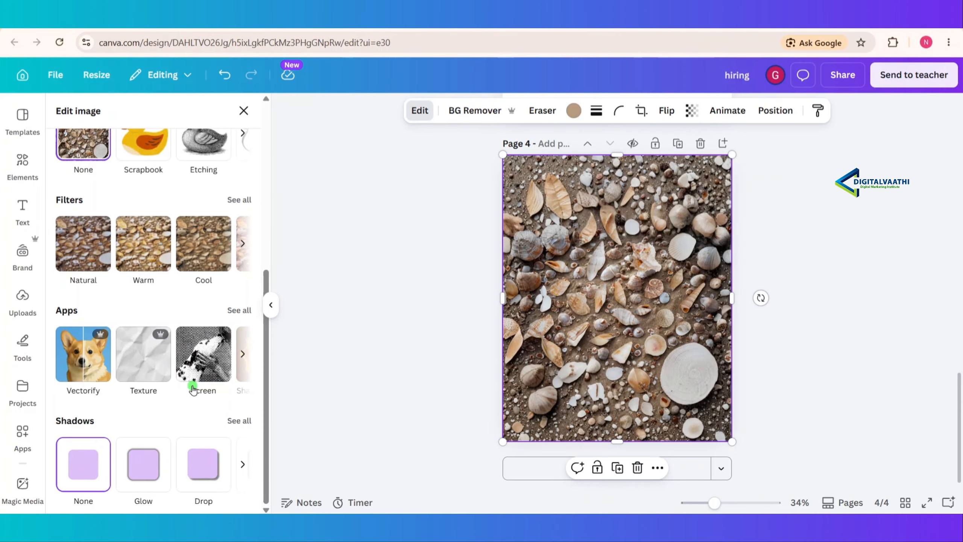
{"action": "left_click", "coordinate": [238, 200]}
{"action": "scroll", "coordinate": [194, 334], "scroll_direction": "down", "scroll_amount": 3}
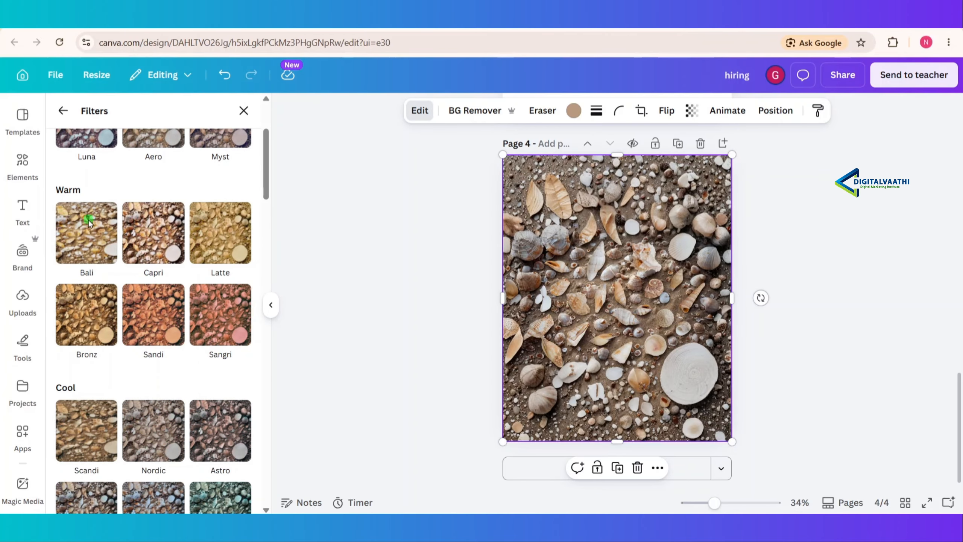
{"action": "scroll", "coordinate": [115, 428], "scroll_direction": "down", "scroll_amount": 3}
{"action": "left_click", "coordinate": [202, 419]}
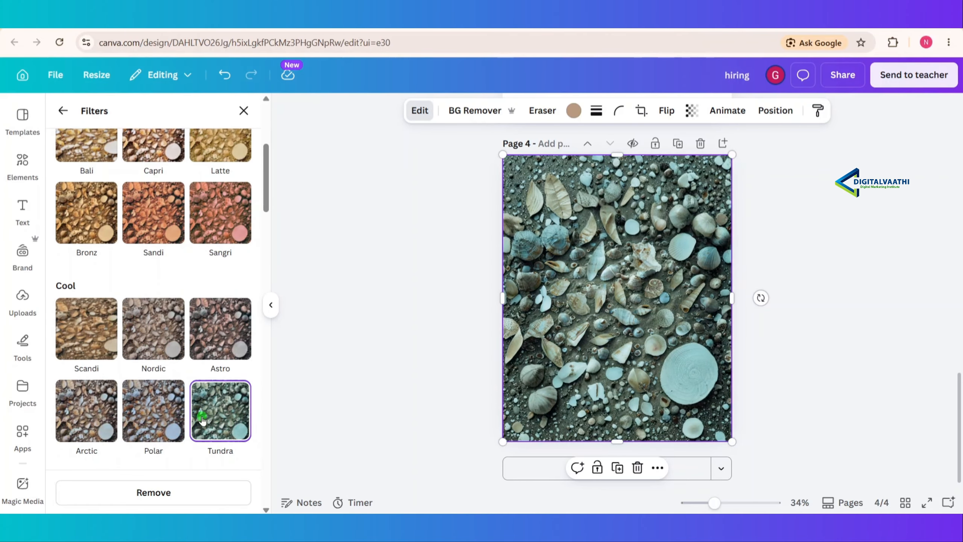
{"action": "scroll", "coordinate": [202, 419], "scroll_direction": "up", "scroll_amount": 5}
{"action": "left_click", "coordinate": [60, 112]}
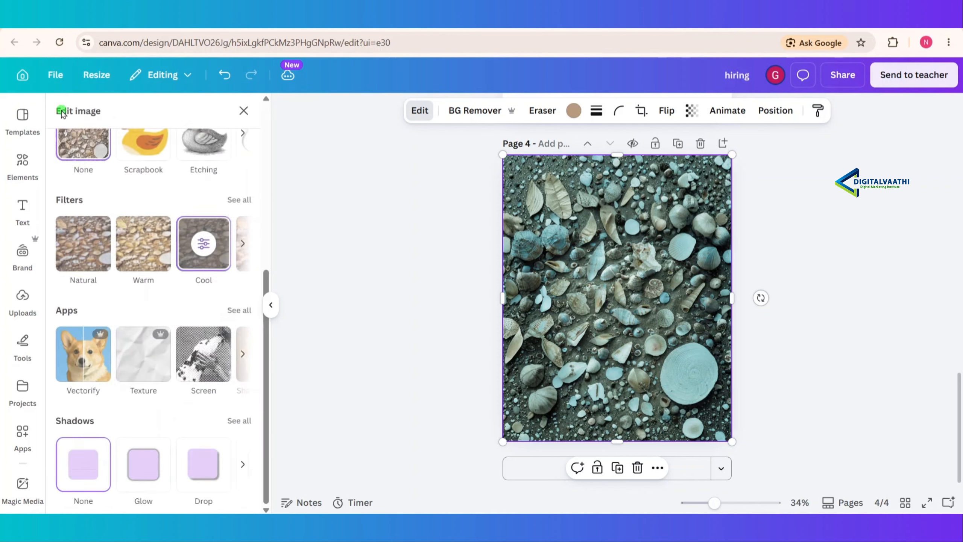
- Try the Etching style from Style Match on the shell image and settle on the Sketch style
{"action": "scroll", "coordinate": [152, 304], "scroll_direction": "up", "scroll_amount": 5}
{"action": "left_click", "coordinate": [239, 285]}
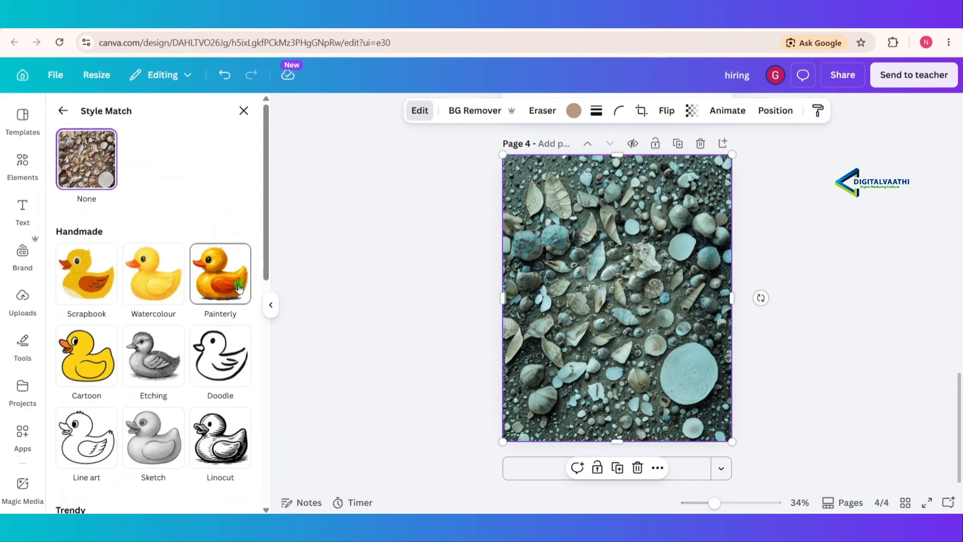
{"action": "scroll", "coordinate": [239, 287], "scroll_direction": "down", "scroll_amount": 2}
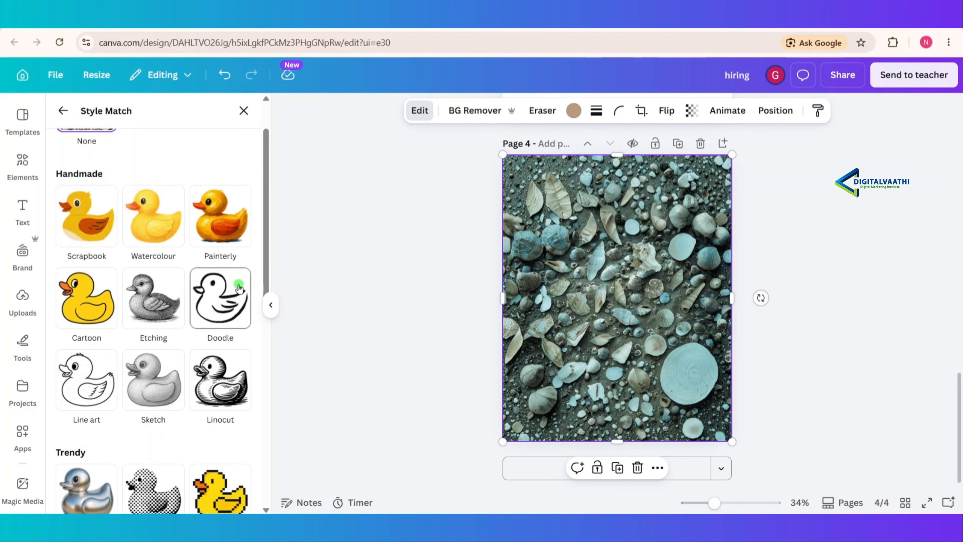
{"action": "left_click", "coordinate": [150, 281]}
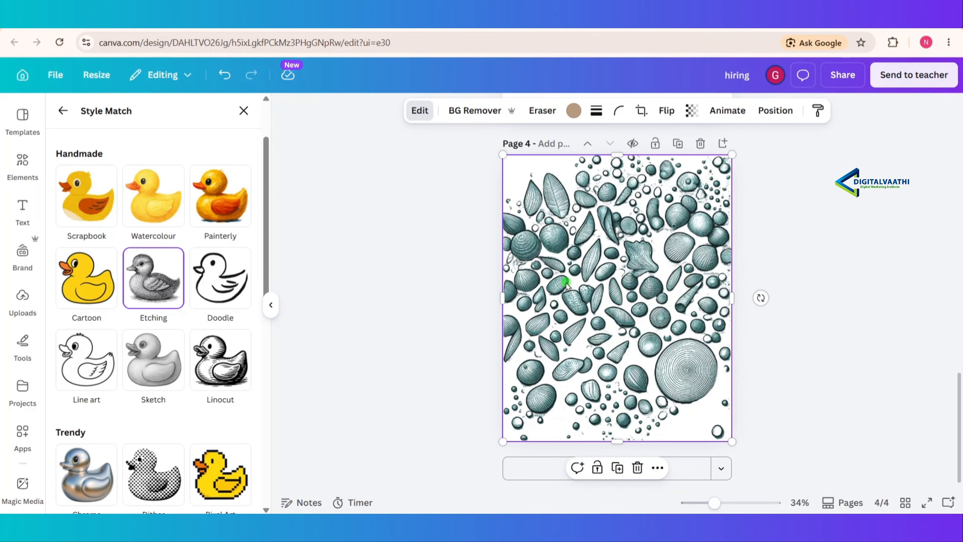
{"action": "left_click", "coordinate": [156, 362]}
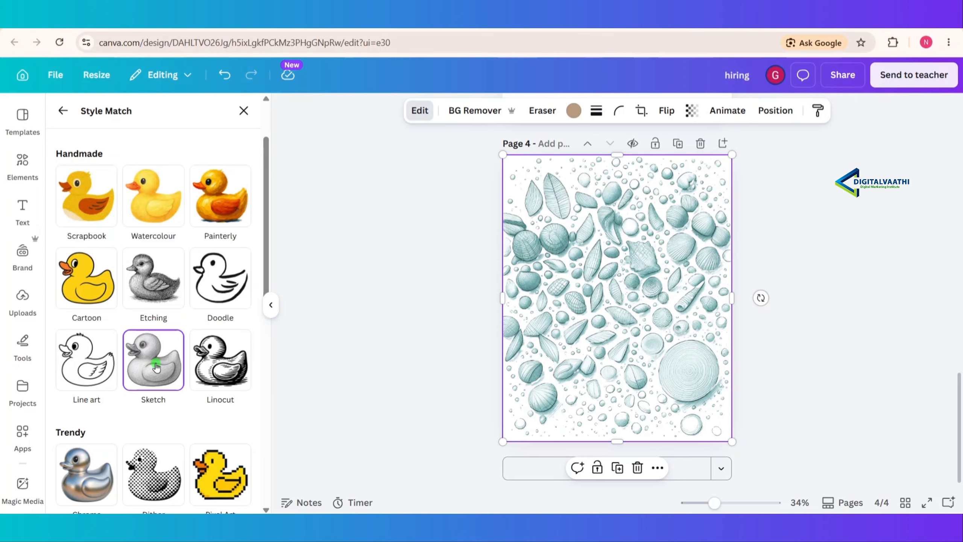
{"action": "left_click", "coordinate": [63, 111]}
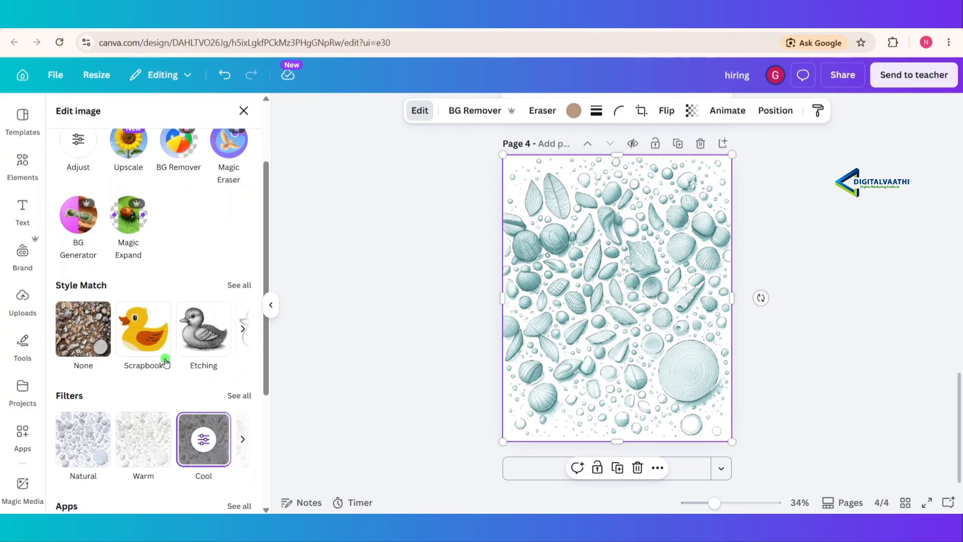
- Try the Glow shadow on the sketched shell image and settle on the Drop shadow
{"action": "scroll", "coordinate": [166, 361], "scroll_direction": "down", "scroll_amount": 5}
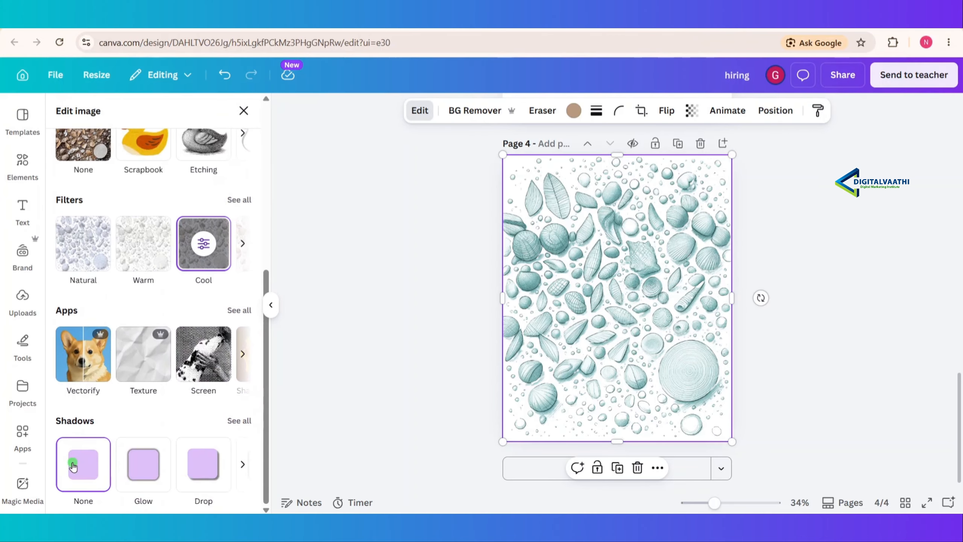
{"action": "left_click", "coordinate": [128, 474]}
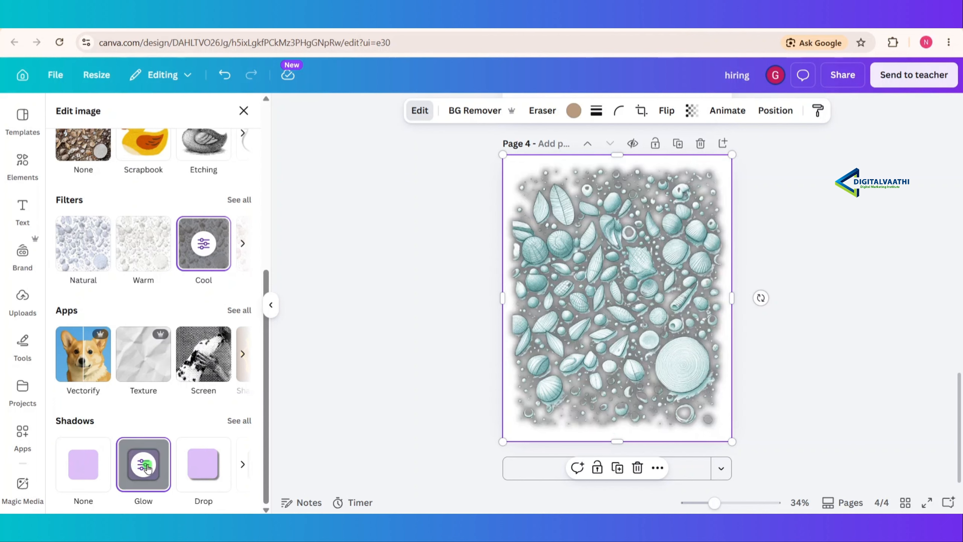
{"action": "left_click", "coordinate": [203, 468]}
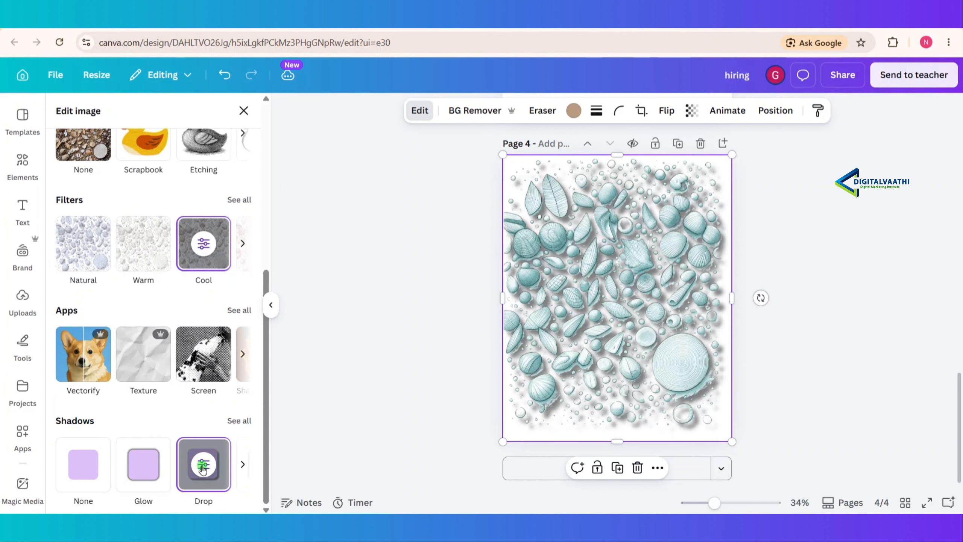
- Replace the shell image's Drop shadow on page 4 with the Curved shadow
{"action": "left_click", "coordinate": [242, 466]}
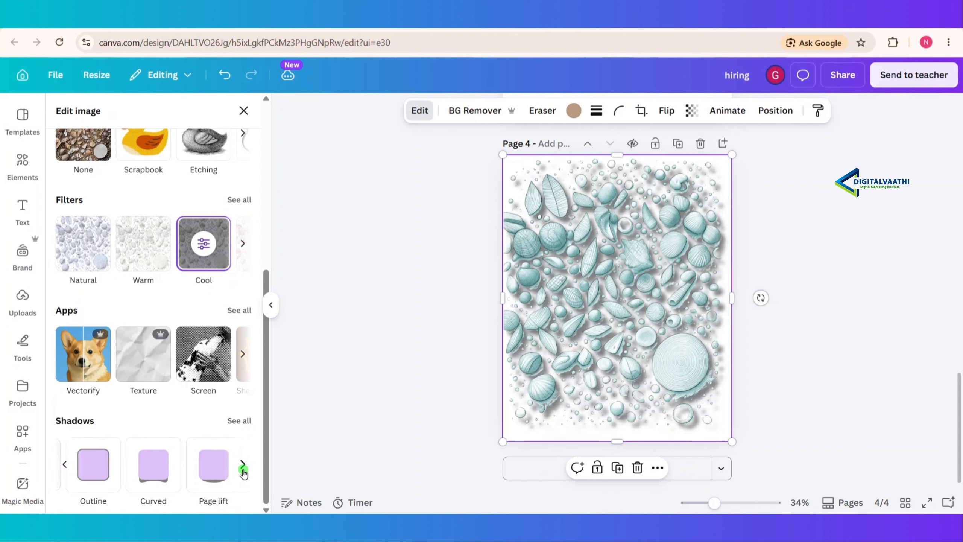
{"action": "left_click", "coordinate": [64, 463]}
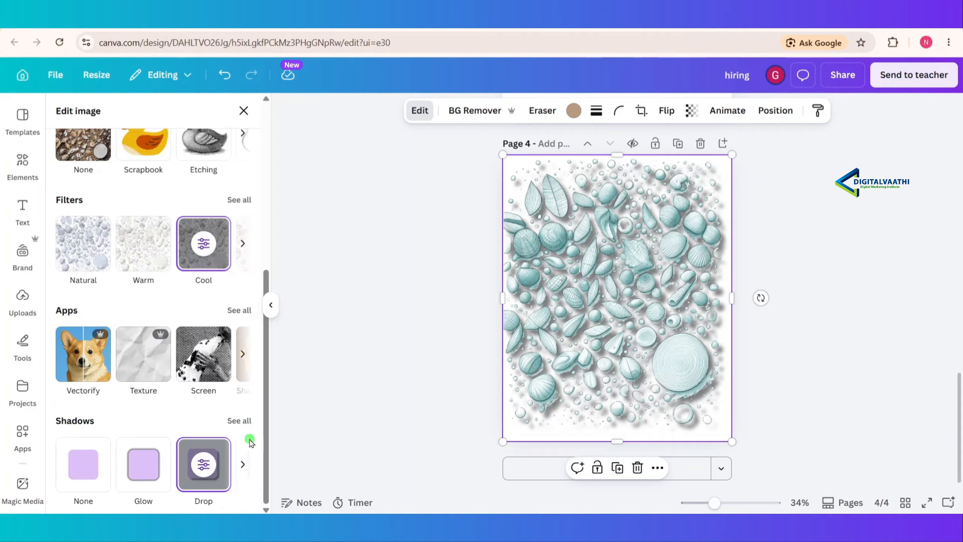
{"action": "left_click", "coordinate": [242, 467]}
{"action": "left_click", "coordinate": [143, 465]}
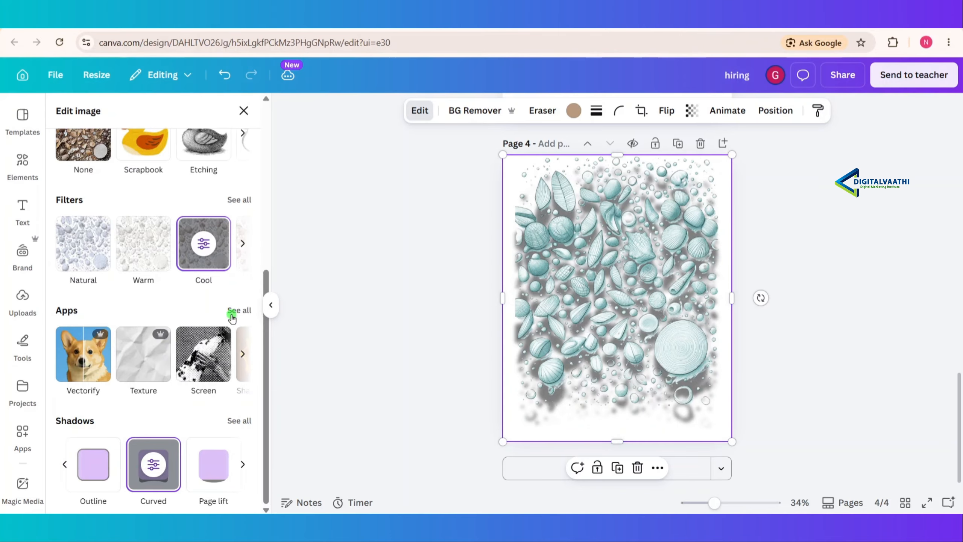
- Look through the full range of photo effects apps and the other editing options available for the shell image
{"action": "left_click", "coordinate": [233, 311]}
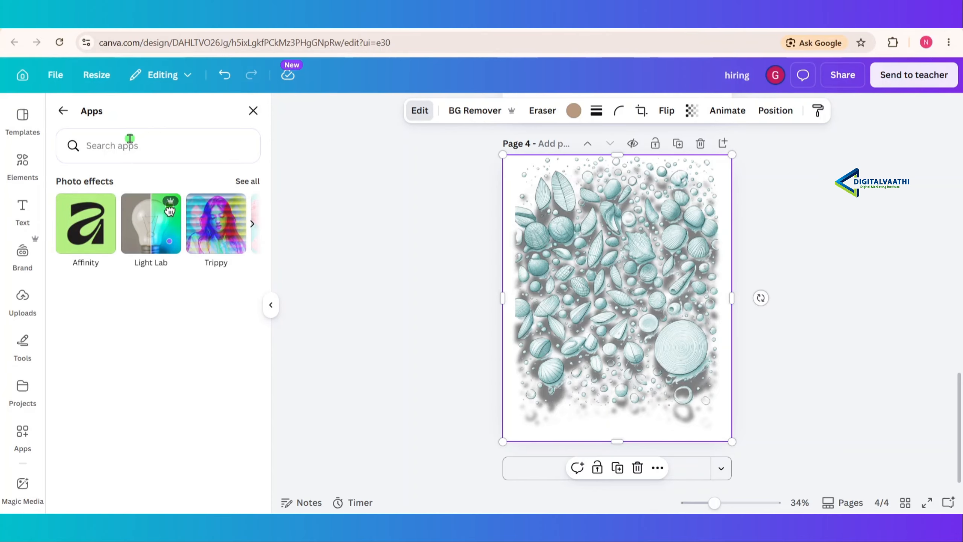
{"action": "left_click", "coordinate": [241, 182]}
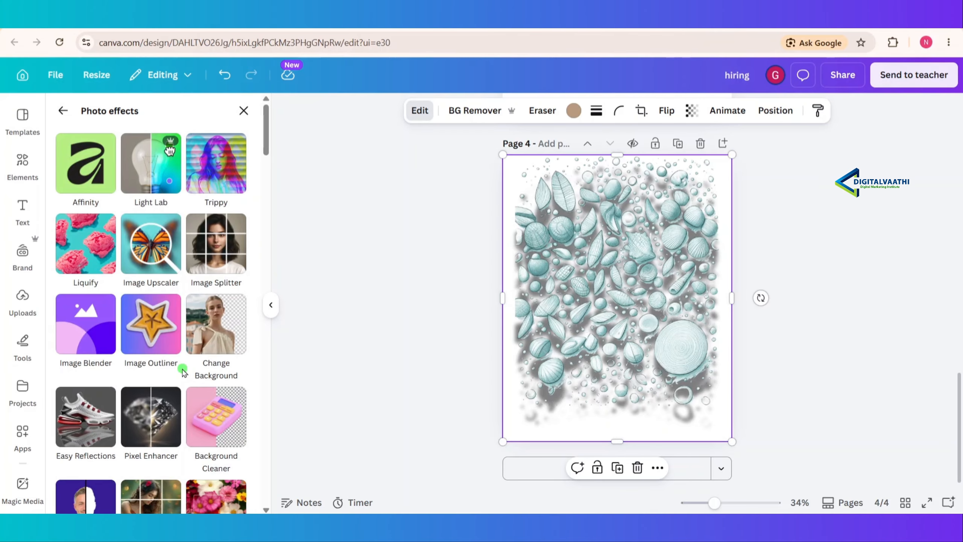
{"action": "scroll", "coordinate": [183, 372], "scroll_direction": "down", "scroll_amount": 3}
{"action": "scroll", "coordinate": [183, 372], "scroll_direction": "down", "scroll_amount": 12}
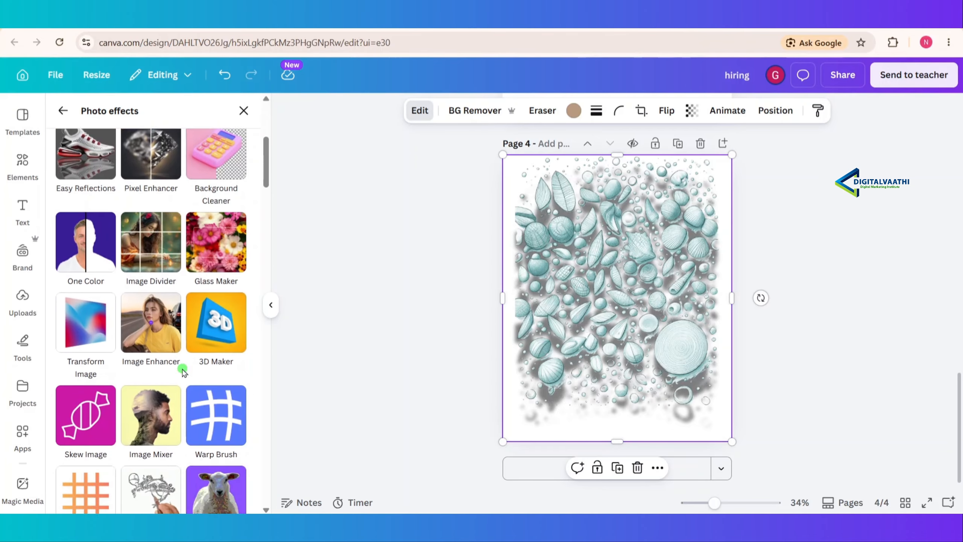
{"action": "scroll", "coordinate": [183, 372], "scroll_direction": "up", "scroll_amount": 12}
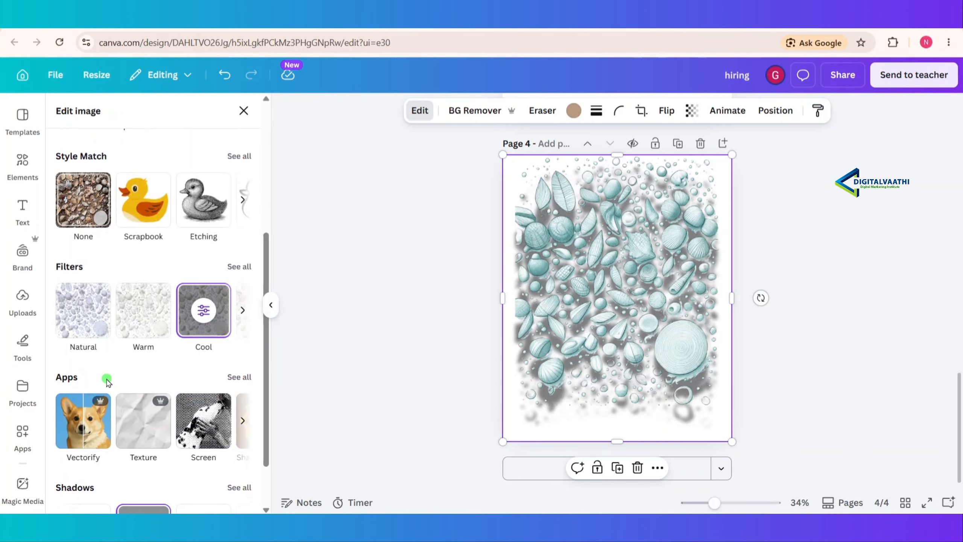
{"action": "scroll", "coordinate": [105, 381], "scroll_direction": "down", "scroll_amount": 2}
{"action": "scroll", "coordinate": [107, 381], "scroll_direction": "up", "scroll_amount": 7}
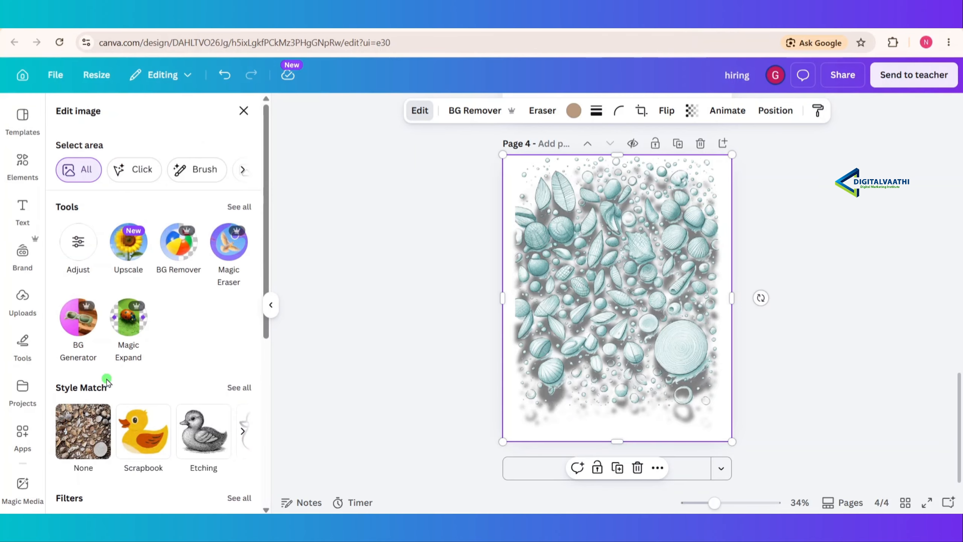
- Upload the black-and-white crowd photo from the computer to the design's uploads
{"action": "left_click", "coordinate": [21, 298]}
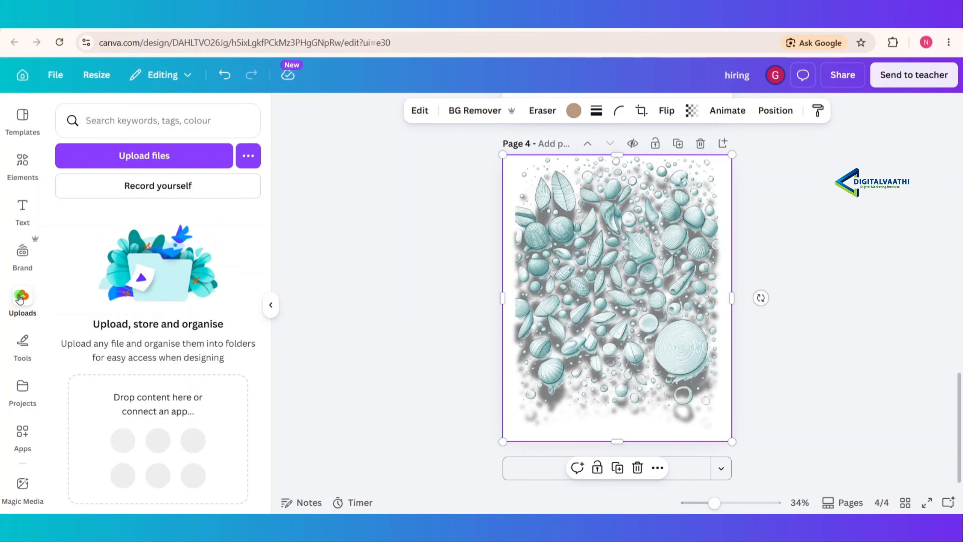
{"action": "left_click", "coordinate": [125, 167]}
{"action": "left_click", "coordinate": [640, 364]}
{"action": "left_click", "coordinate": [767, 490]}
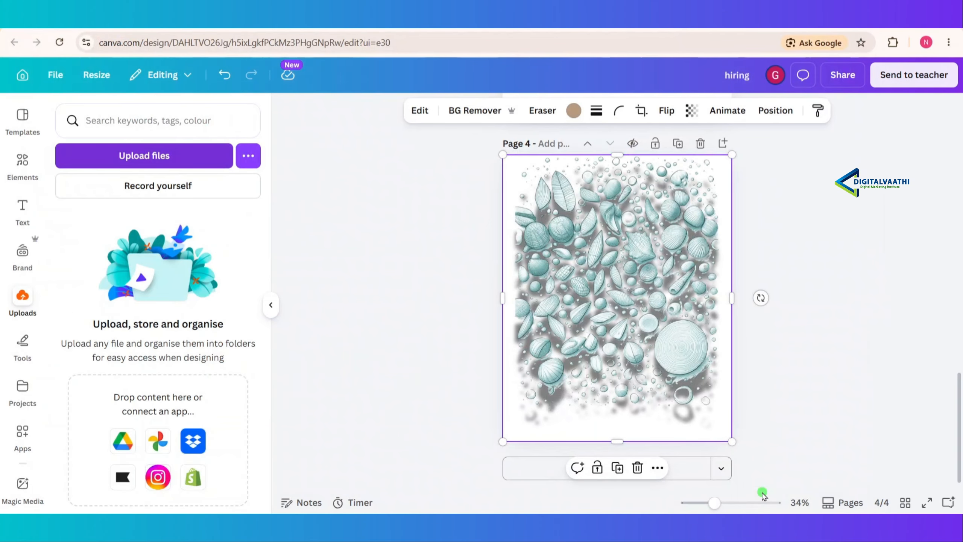
- Place the uploaded photo over the shell image on page 4, and delete it from the page
{"action": "left_click_drag", "start_coordinate": [99, 278], "coordinate": [602, 275]}
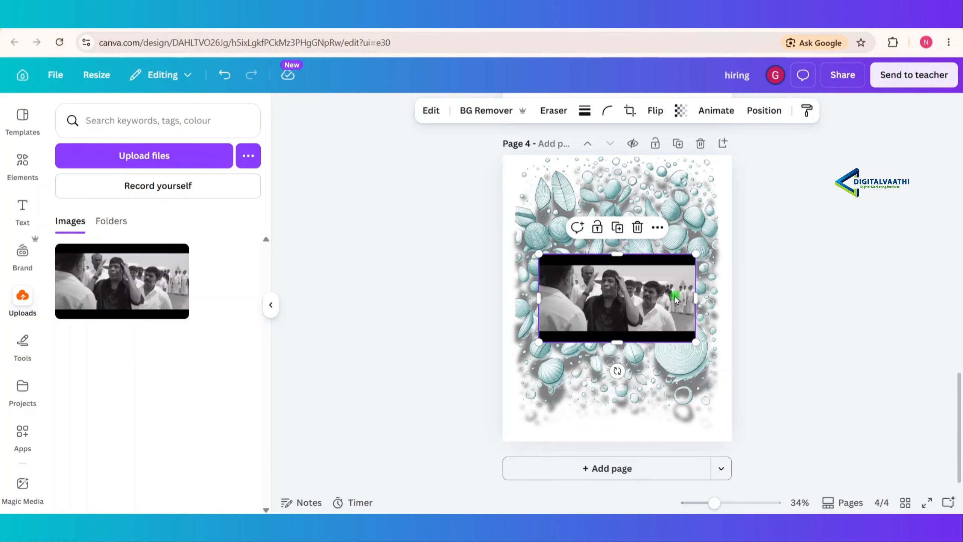
{"action": "key", "text": "Delete"}
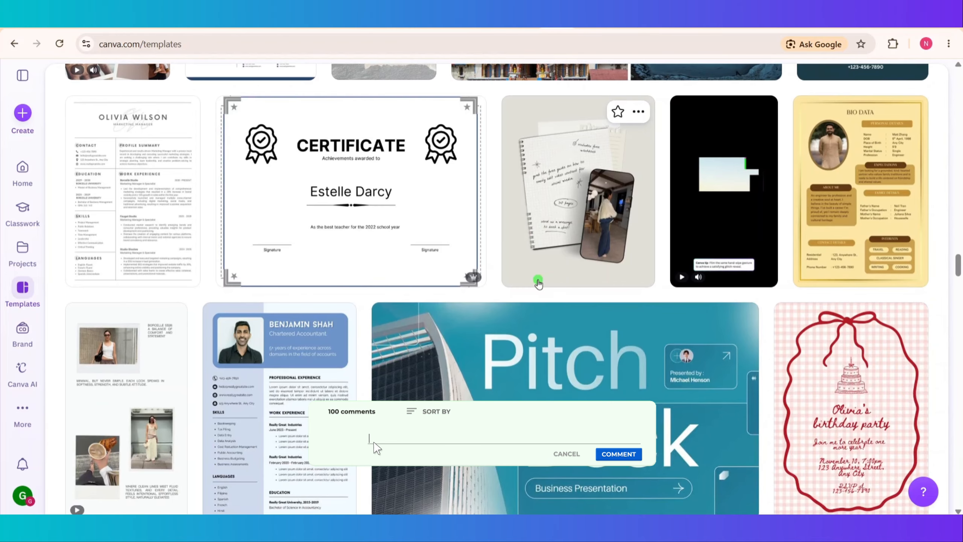
{"action": "scroll", "coordinate": [539, 283], "scroll_direction": "down", "scroll_amount": 10}
{"action": "scroll", "coordinate": [538, 282], "scroll_direction": "down", "scroll_amount": 10}
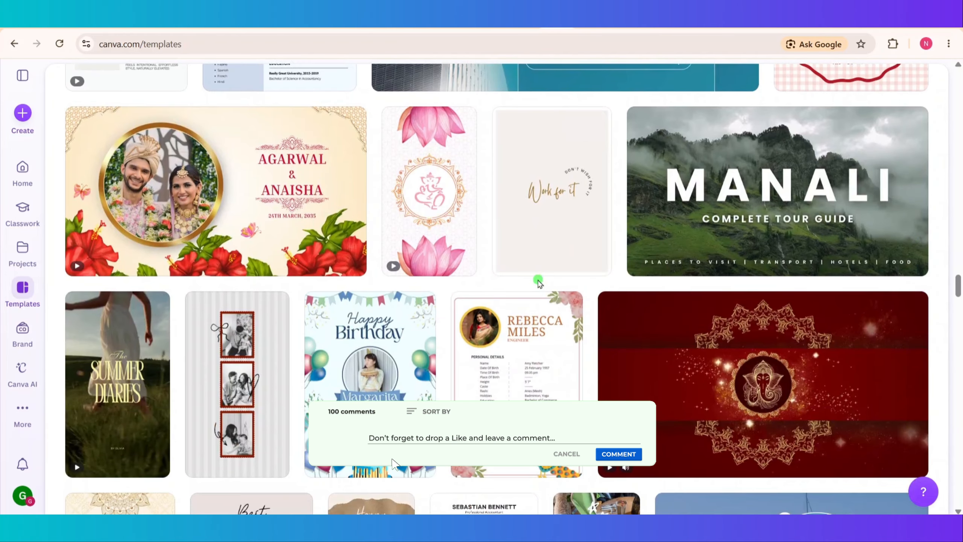